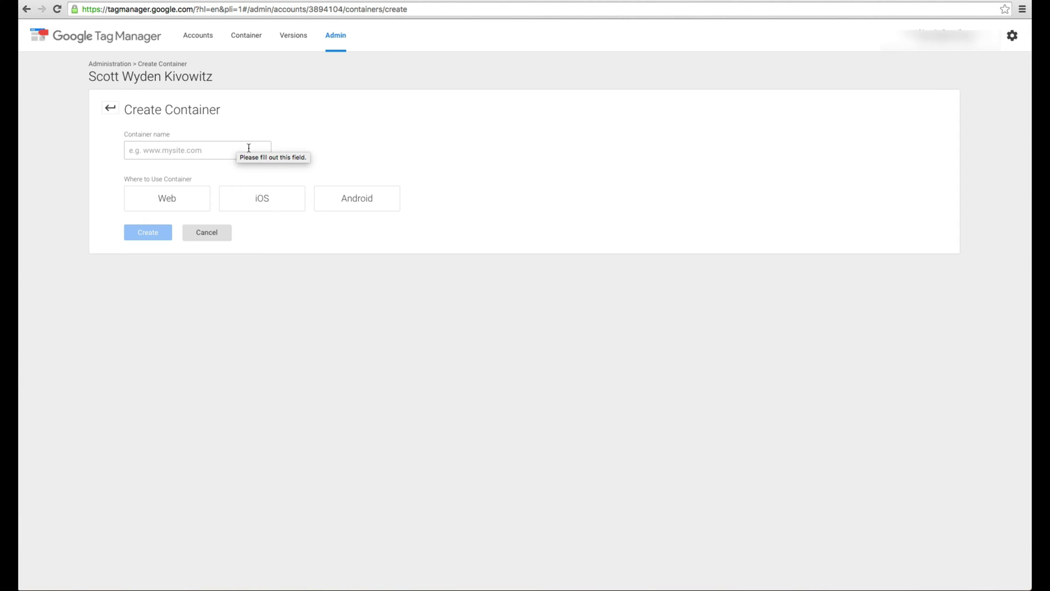
Step: Create a Web container named playground.com and select its install code snippet
{"action": "left_click", "coordinate": [158, 157]}
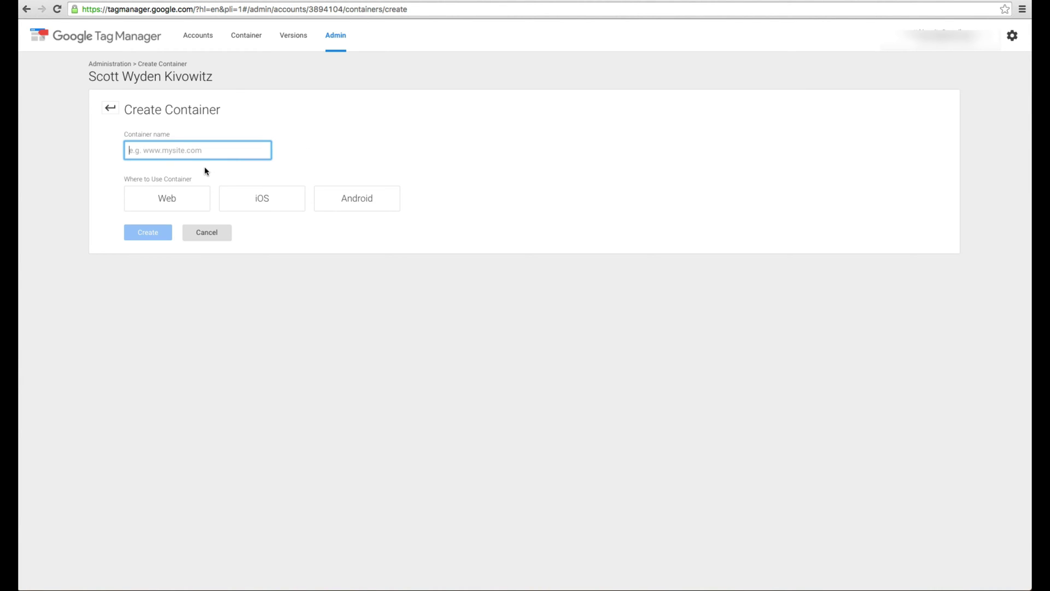
{"action": "type", "text": "playground.com"}
{"action": "left_click", "coordinate": [174, 210]}
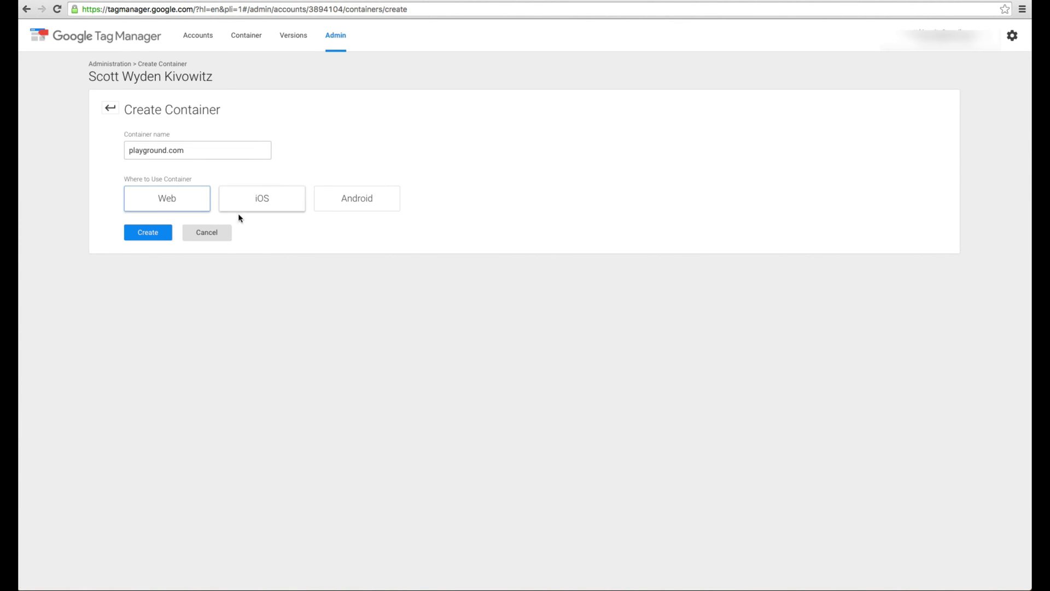
{"action": "left_click", "coordinate": [162, 231]}
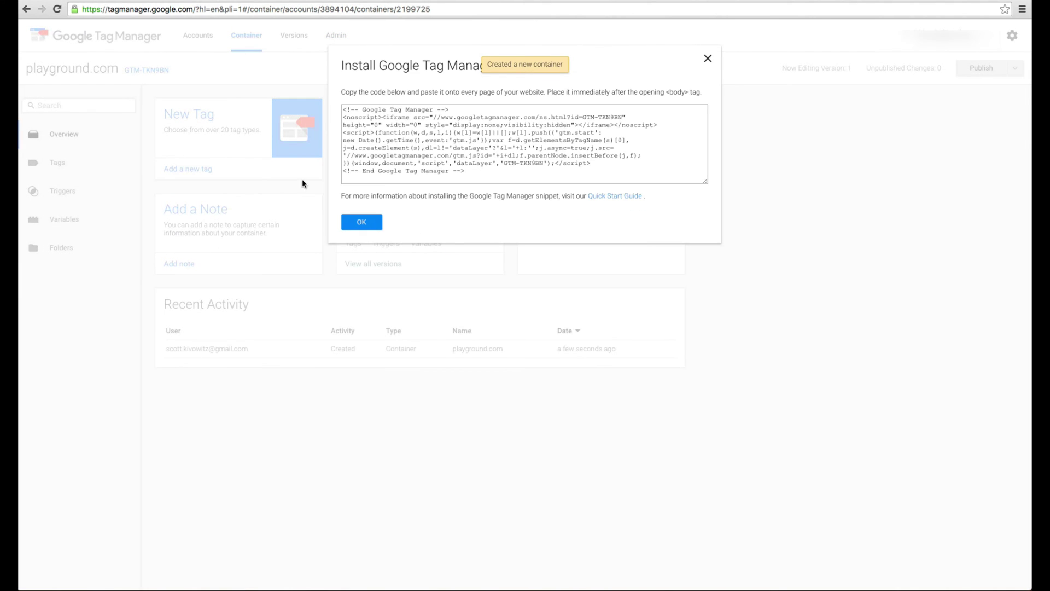
{"action": "left_click", "coordinate": [389, 127]}
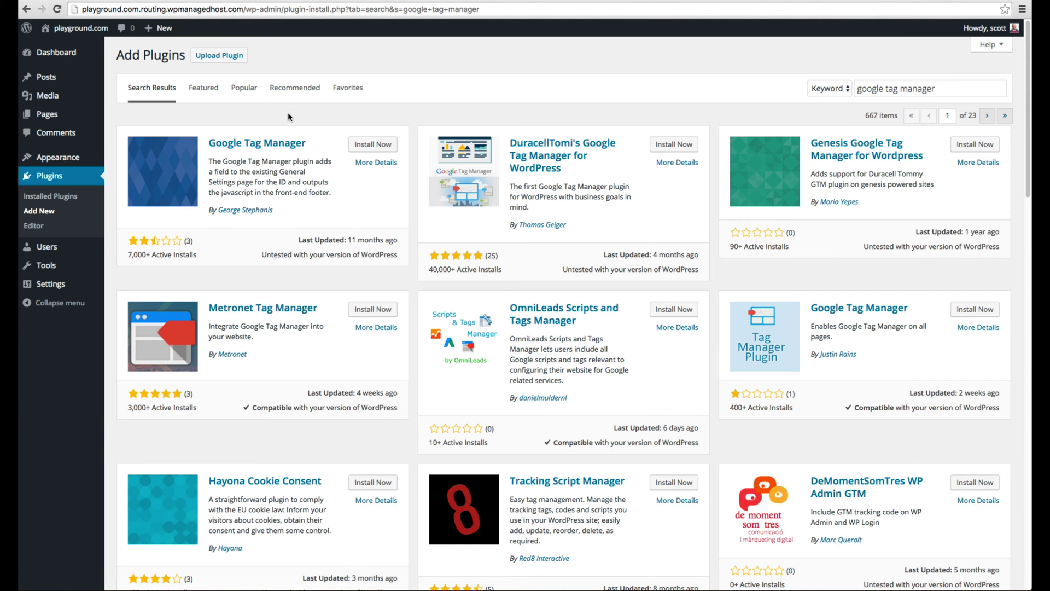
Step: Install and activate Google Tag Manager 1.0.1 from the 'google tag manager' plugin search results
{"action": "triple_click", "coordinate": [895, 88]}
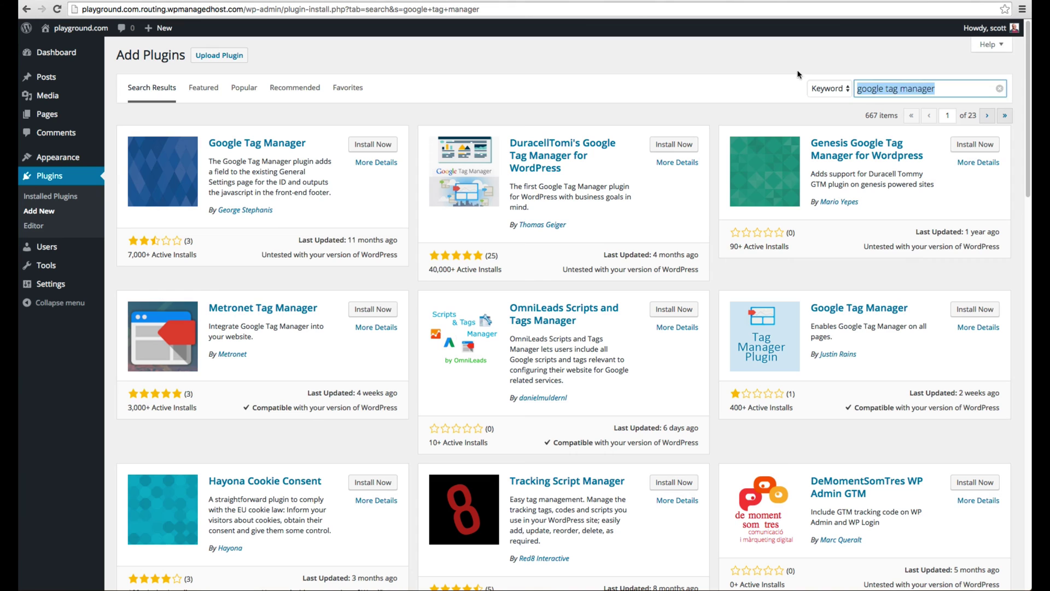
{"action": "left_click", "coordinate": [798, 72]}
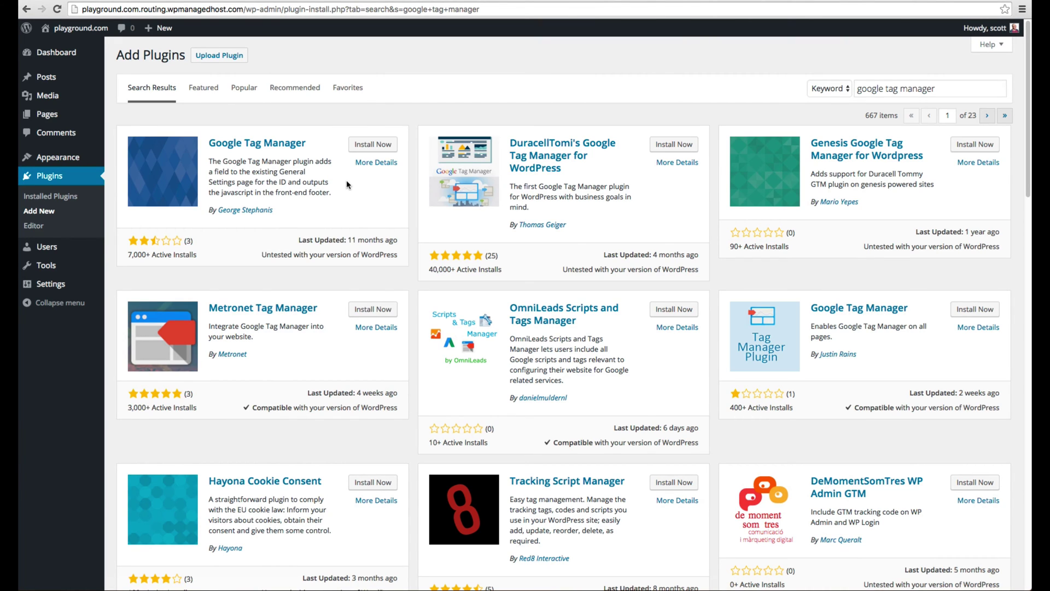
{"action": "left_click", "coordinate": [372, 144]}
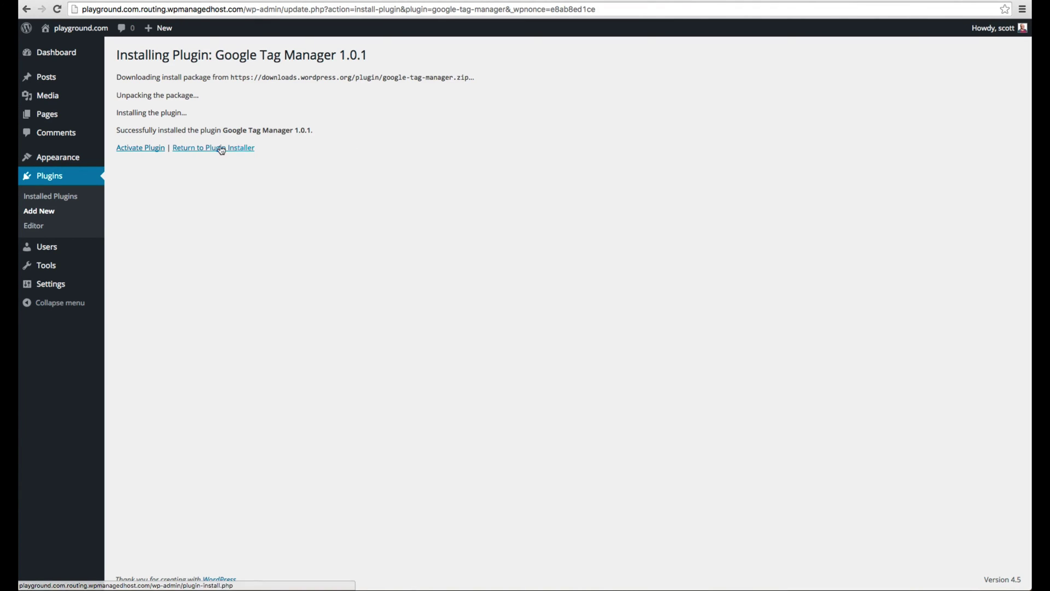
{"action": "left_click", "coordinate": [159, 151]}
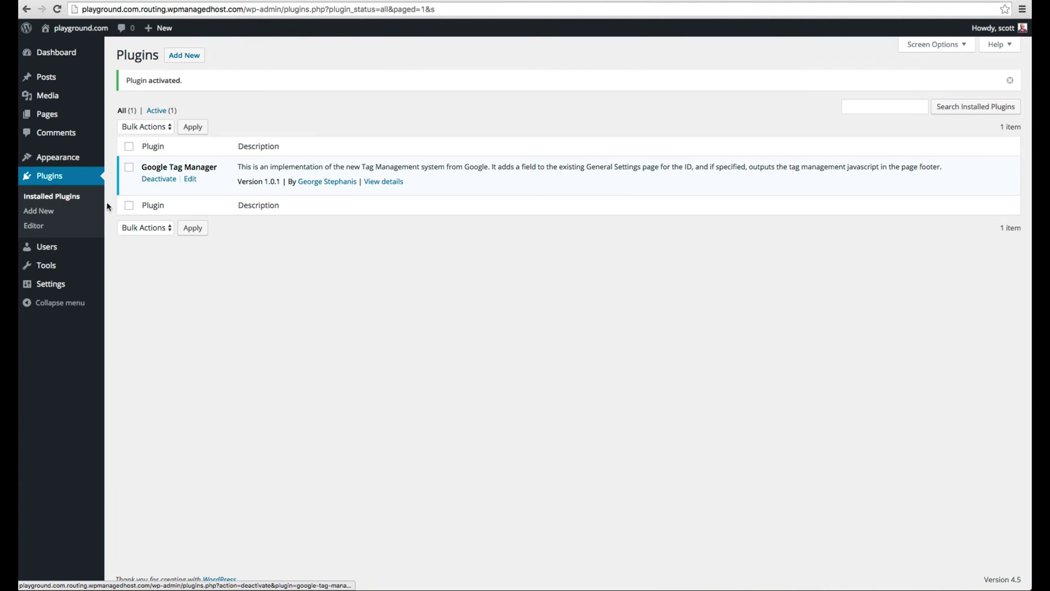
Step: Paste the GTM container ID into Settings > General's Google Tag Manager ID field and save
{"action": "left_click", "coordinate": [93, 284]}
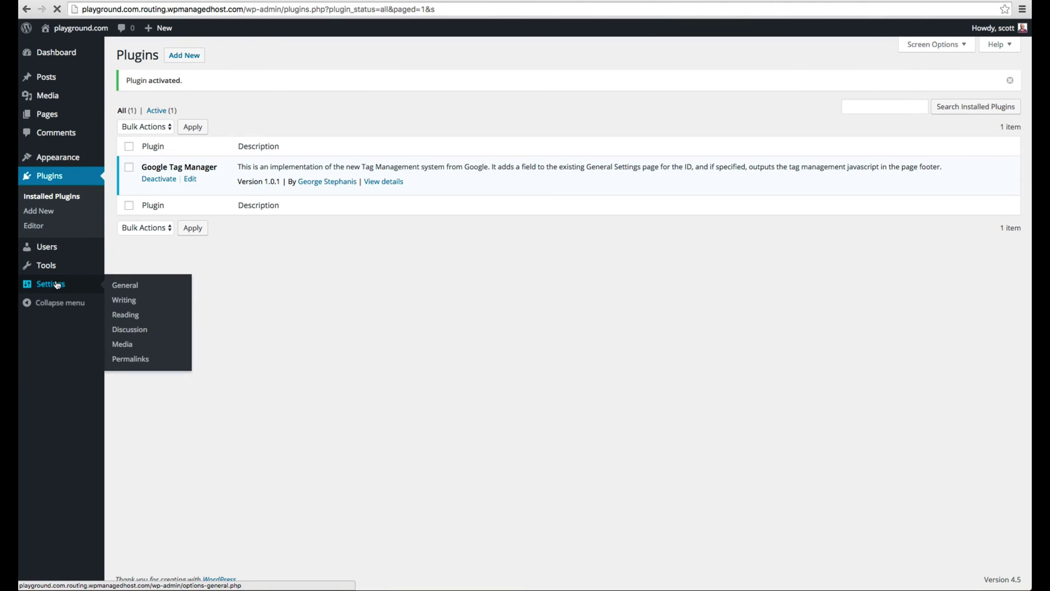
{"action": "scroll", "coordinate": [175, 262], "scroll_direction": "down", "scroll_amount": 5}
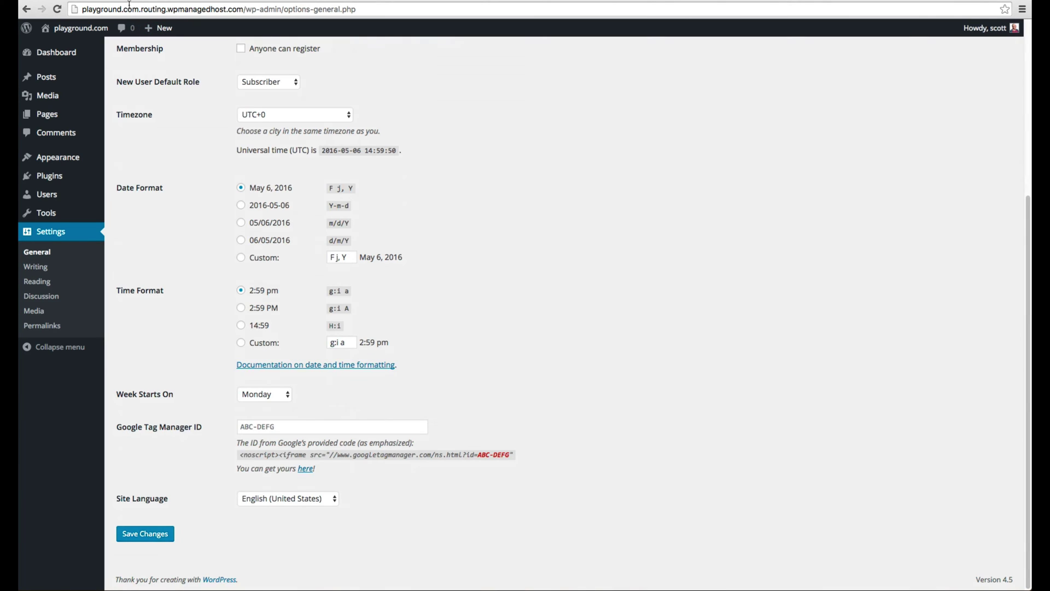
{"action": "left_click", "coordinate": [281, 428]}
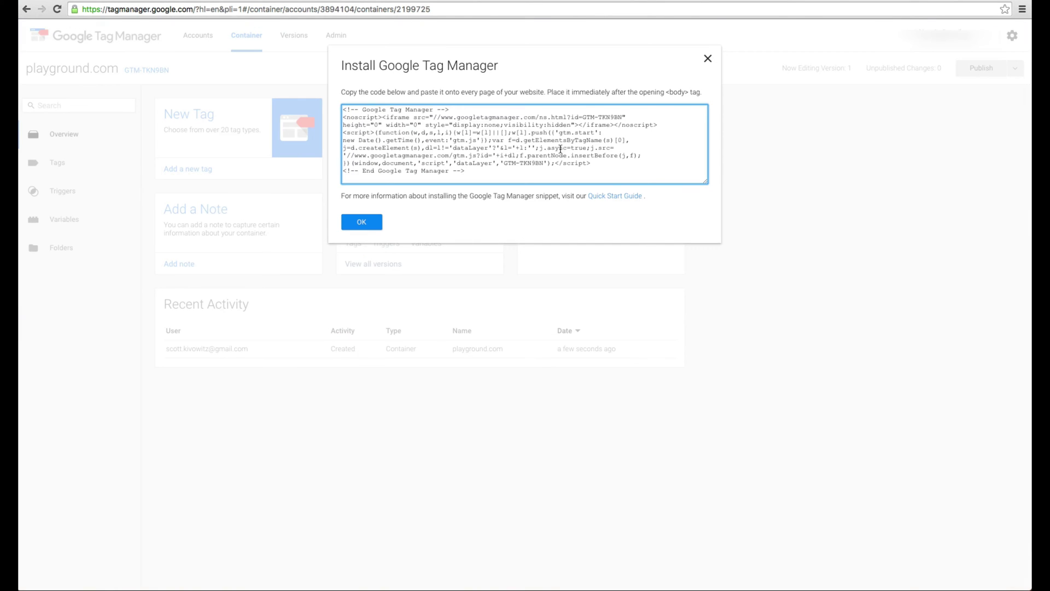
{"action": "left_click_drag", "start_coordinate": [583, 117], "coordinate": [622, 118]}
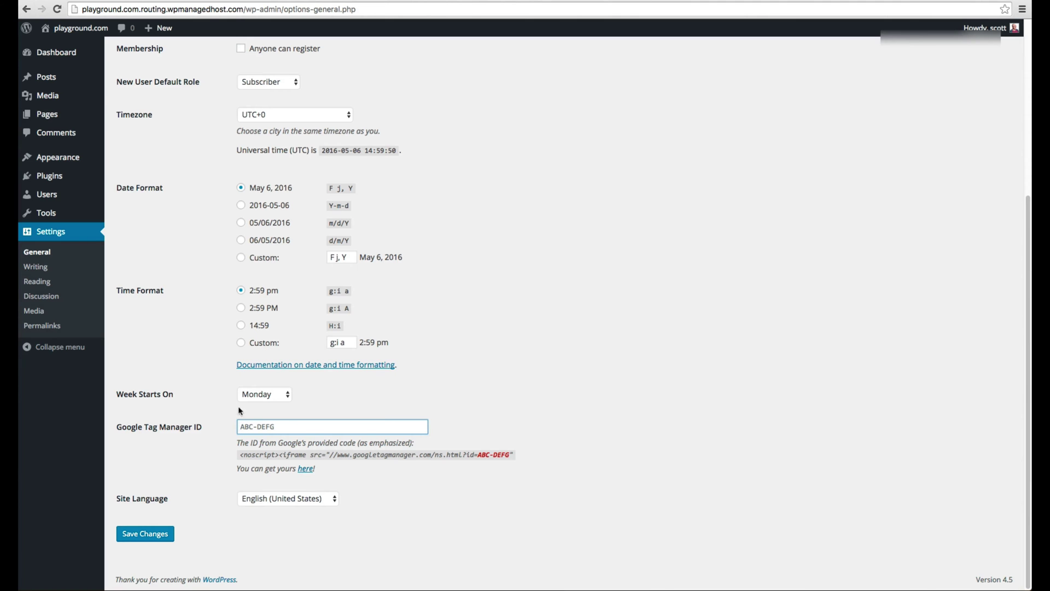
{"action": "type", "text": "GTM-TKN9BN"}
{"action": "left_click", "coordinate": [151, 533]}
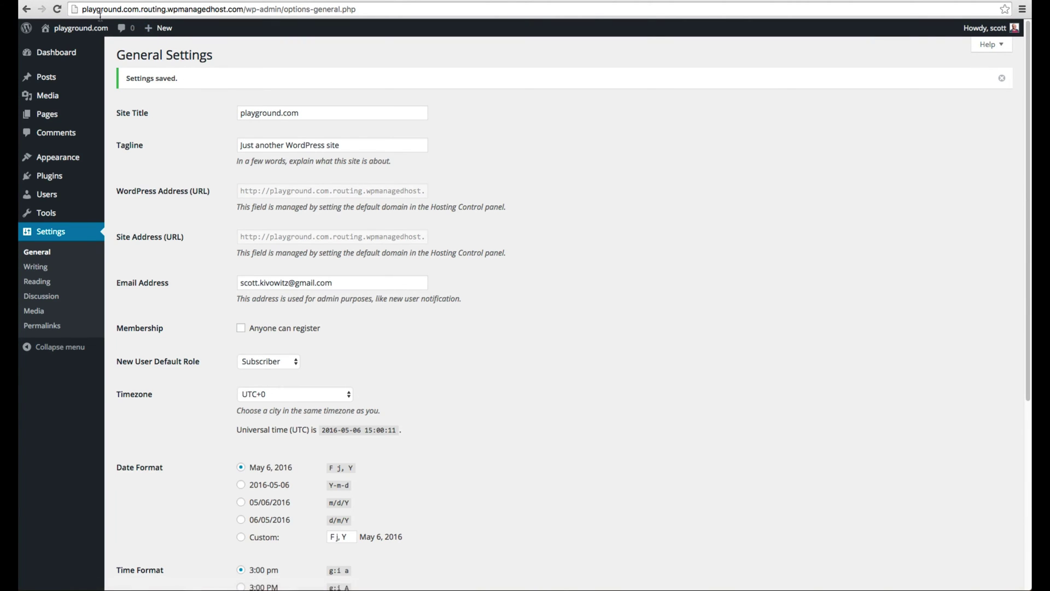
{"action": "left_click", "coordinate": [74, 47]}
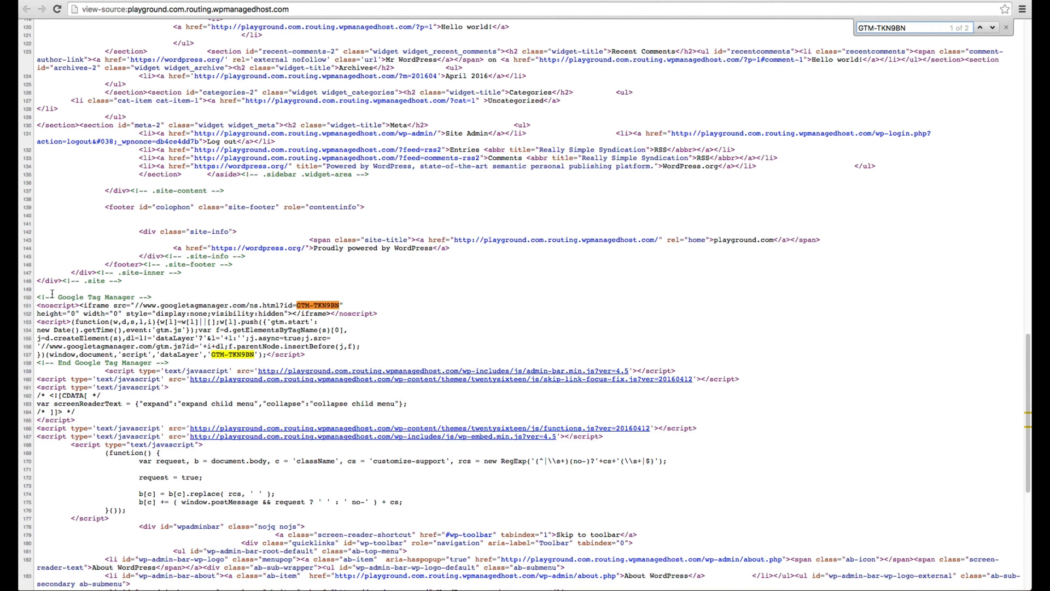
{"action": "left_click_drag", "start_coordinate": [37, 297], "coordinate": [316, 360]}
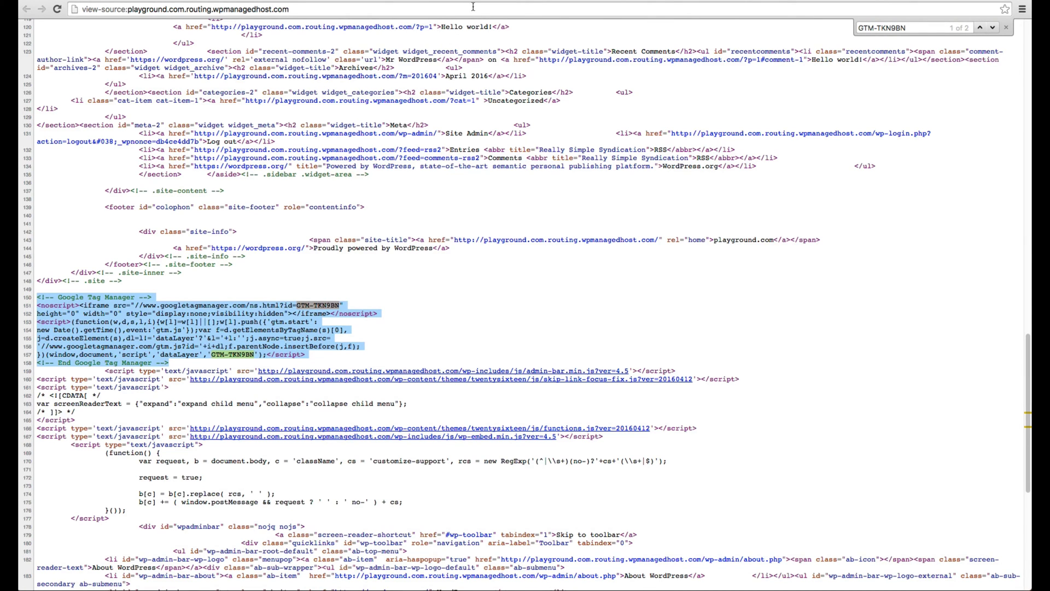
{"action": "key", "text": "ctrl+w"}
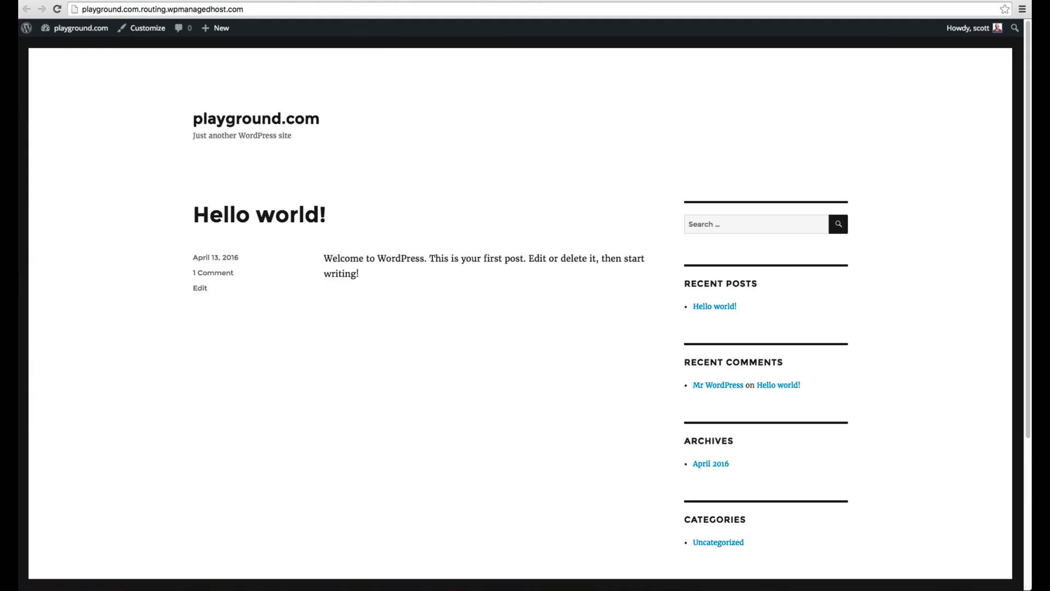
{"action": "key", "text": "ctrl+w"}
{"action": "scroll", "coordinate": [235, 422], "scroll_direction": "down", "scroll_amount": 5}
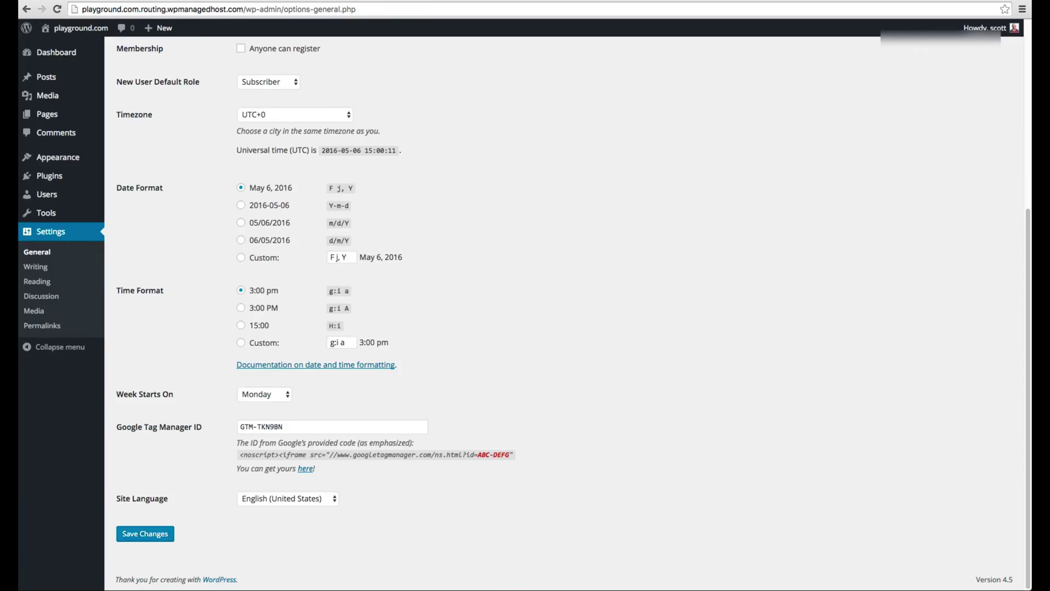
{"action": "left_click", "coordinate": [159, 1]}
Step: Dismiss the install code dialog and start a new Google Analytics Universal Analytics tag
{"action": "left_click", "coordinate": [361, 225]}
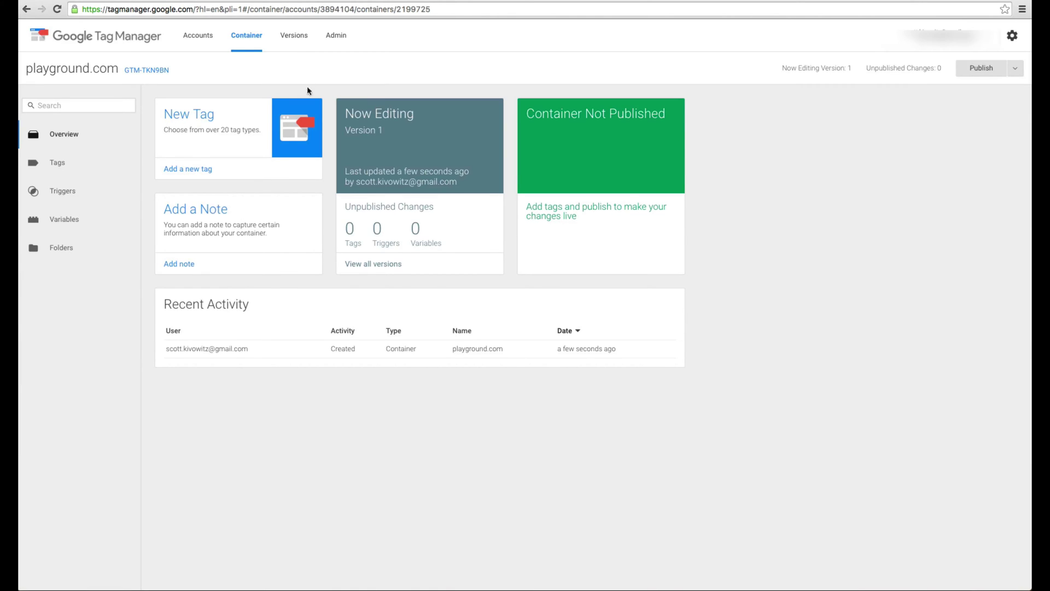
{"action": "left_click", "coordinate": [190, 170]}
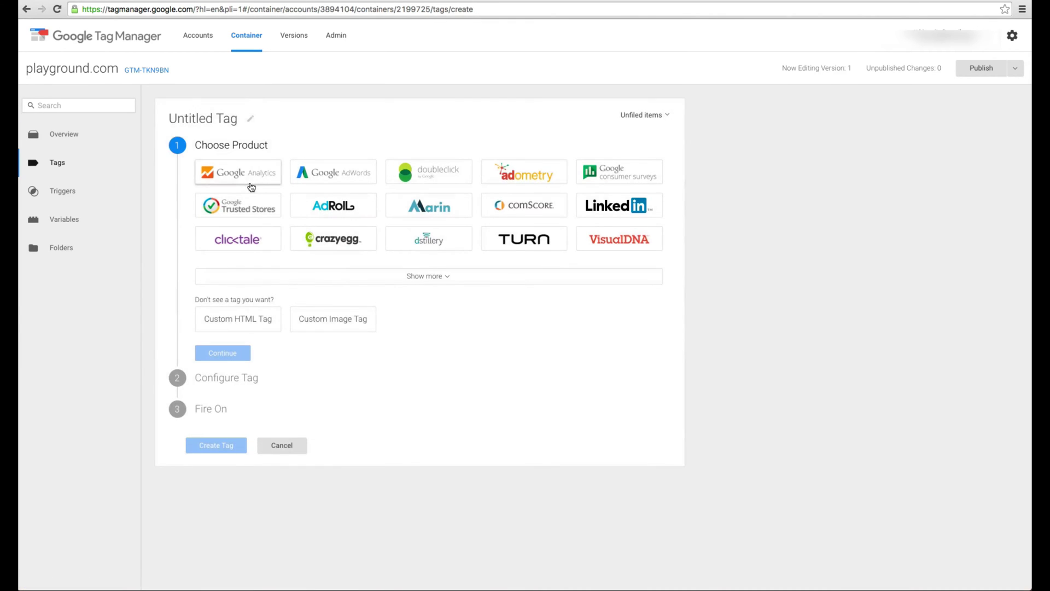
{"action": "left_click", "coordinate": [241, 175]}
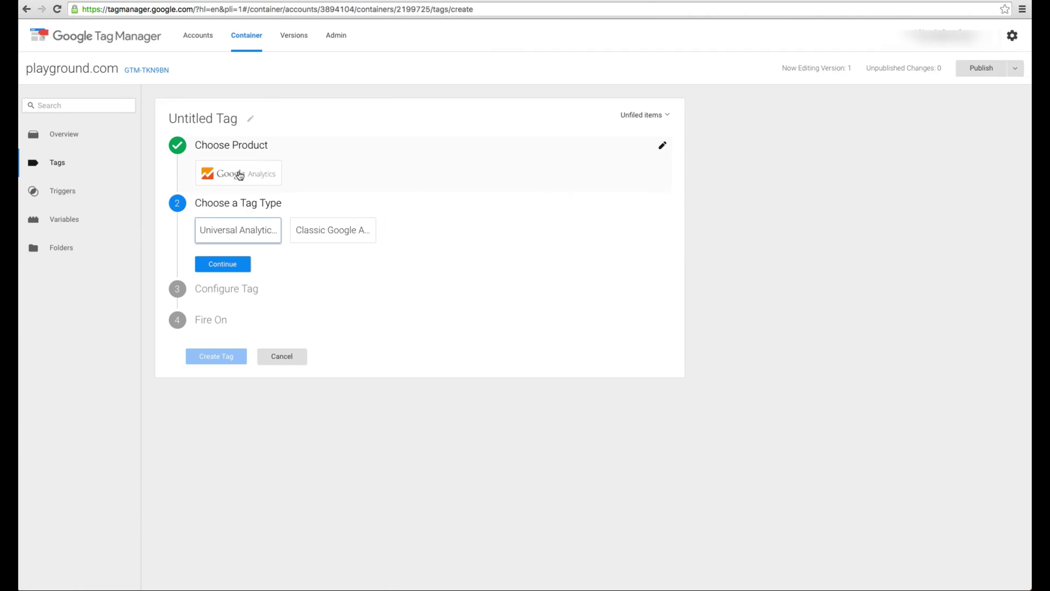
{"action": "left_click", "coordinate": [232, 235]}
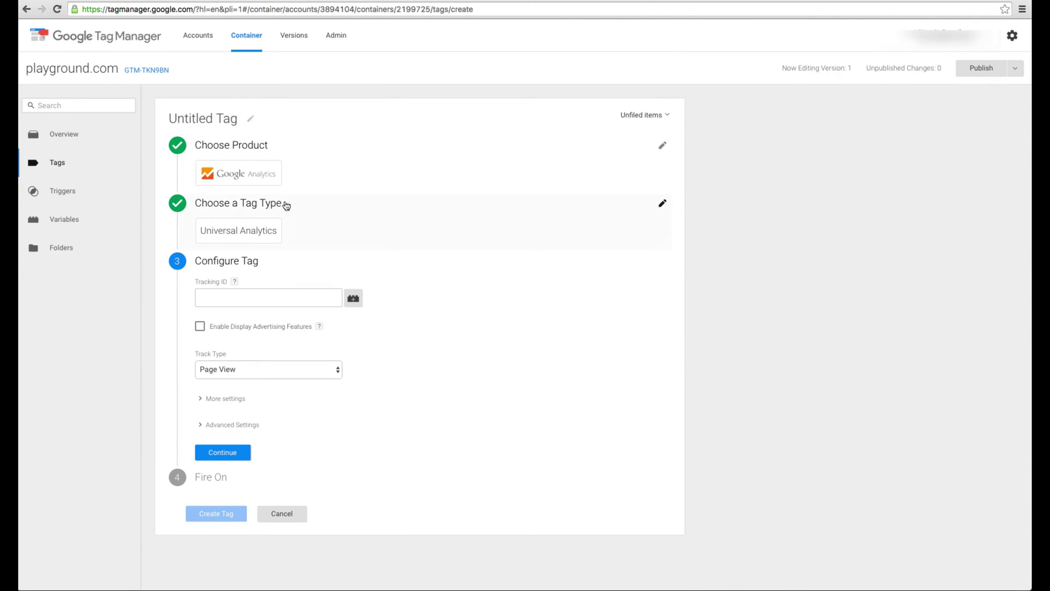
Step: Paste the Analytics tracking ID and keep Page View as the track type
{"action": "left_click", "coordinate": [233, 294]}
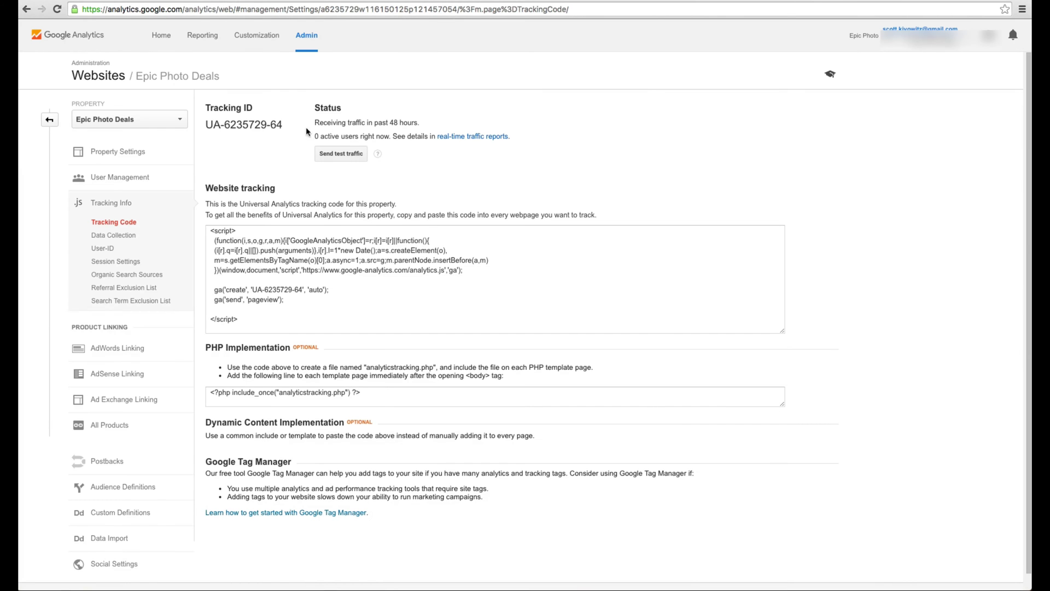
{"action": "left_click_drag", "start_coordinate": [283, 125], "coordinate": [205, 125]}
{"action": "key", "text": "ctrl+c"}
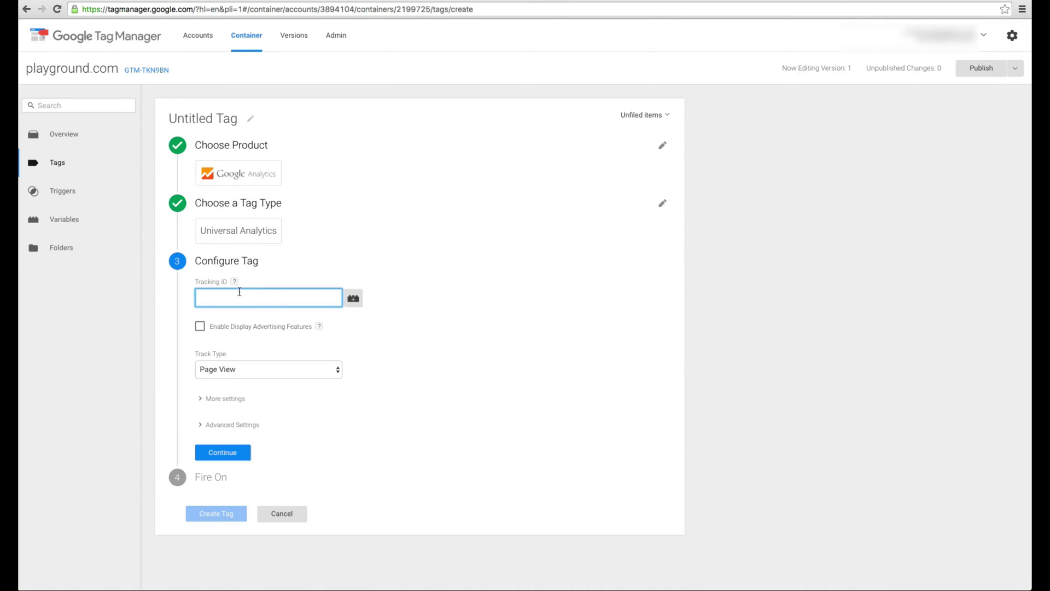
{"action": "type", "text": "b"}
{"action": "key", "text": "ctrl+v"}
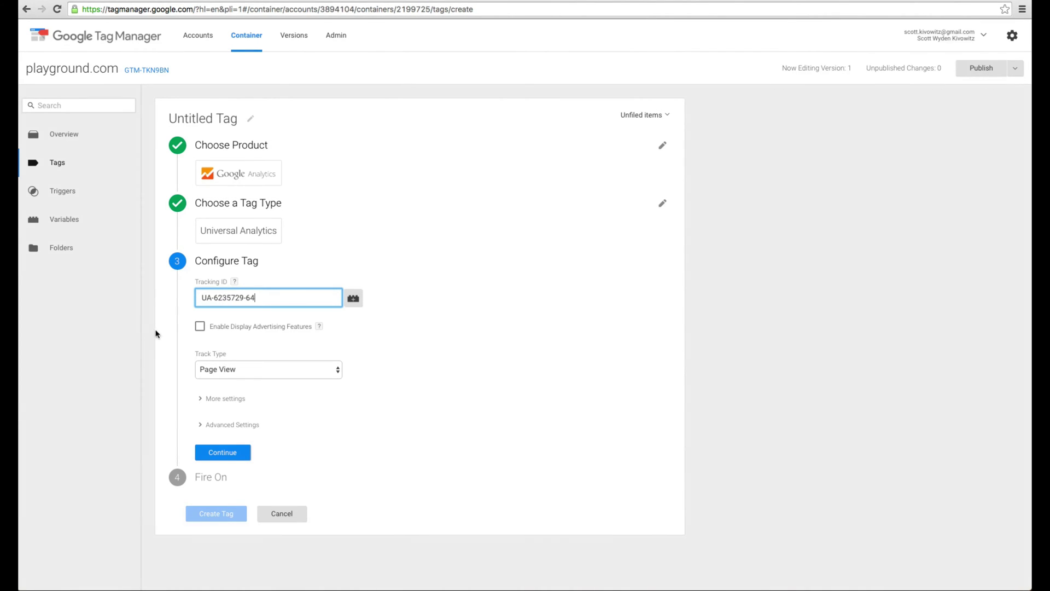
{"action": "left_click", "coordinate": [246, 370]}
{"action": "left_click", "coordinate": [247, 370]}
{"action": "left_click", "coordinate": [225, 370]}
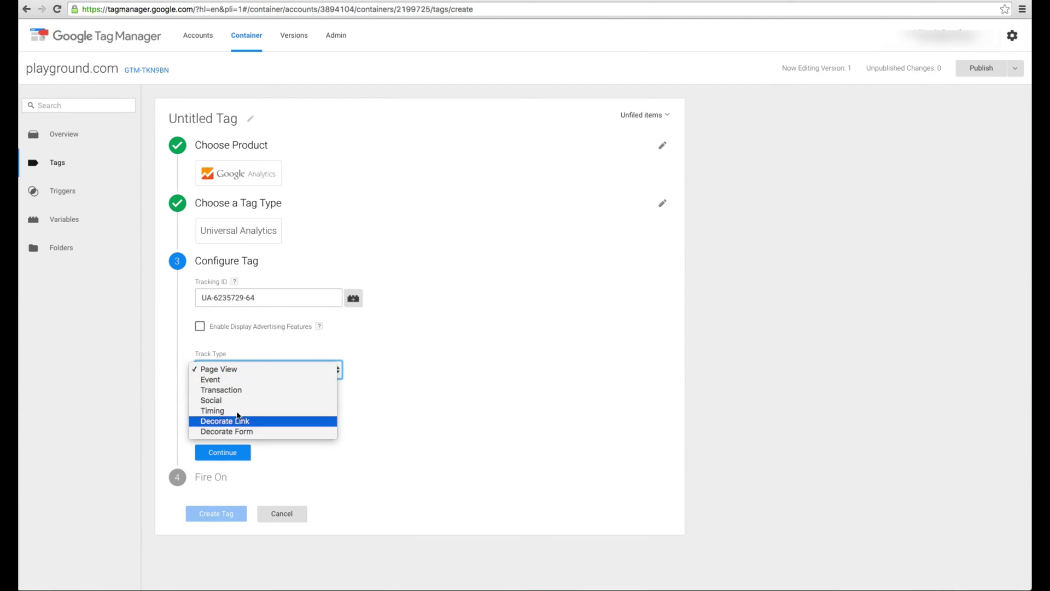
{"action": "left_click", "coordinate": [127, 388]}
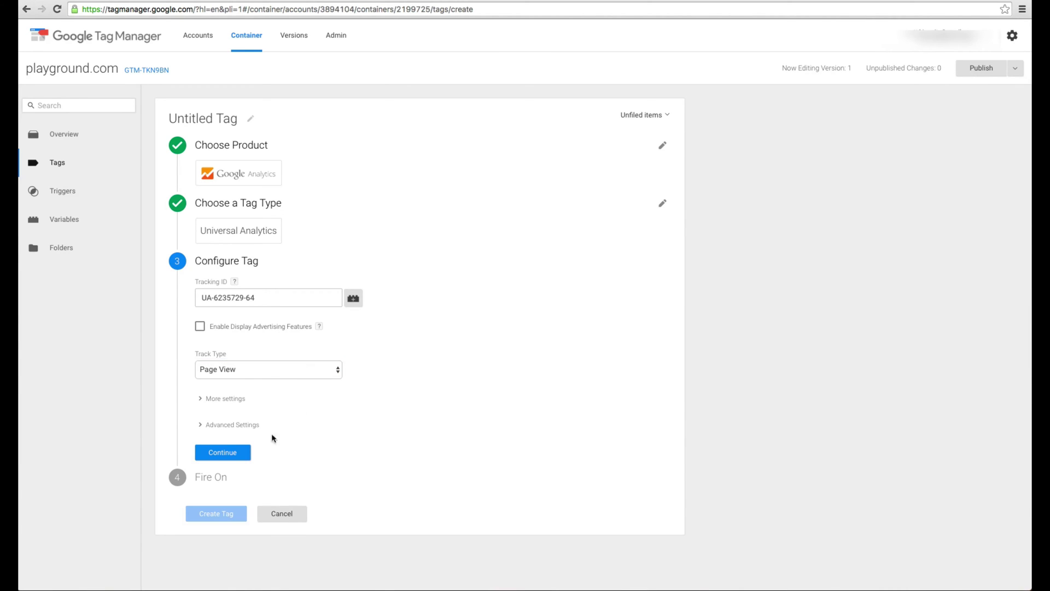
Step: Fire the tag on All Pages and save it under the name Google Analytics
{"action": "left_click", "coordinate": [236, 452]}
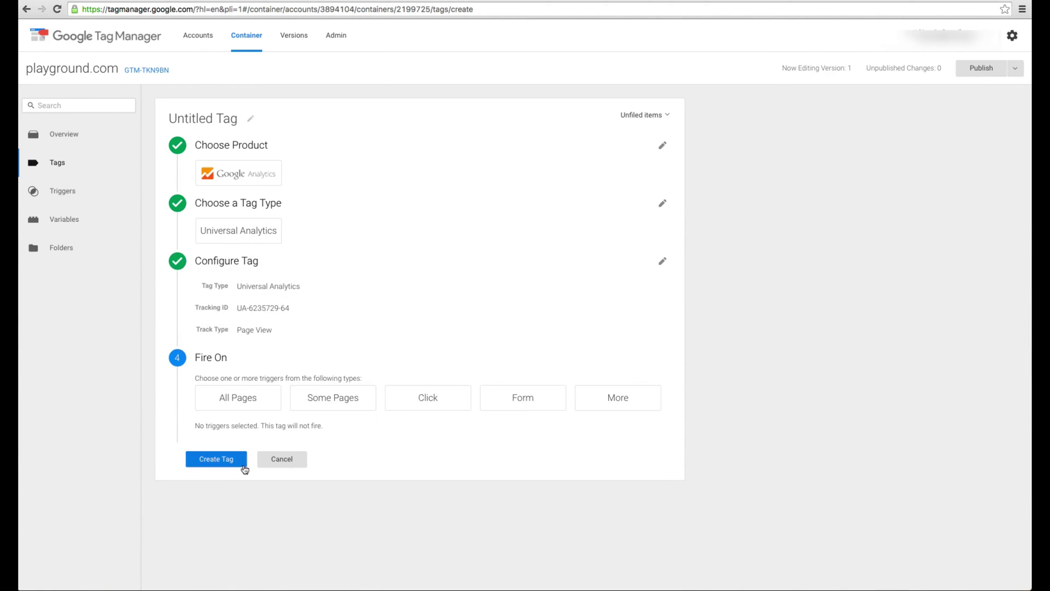
{"action": "left_click", "coordinate": [243, 400]}
{"action": "left_click", "coordinate": [221, 491]}
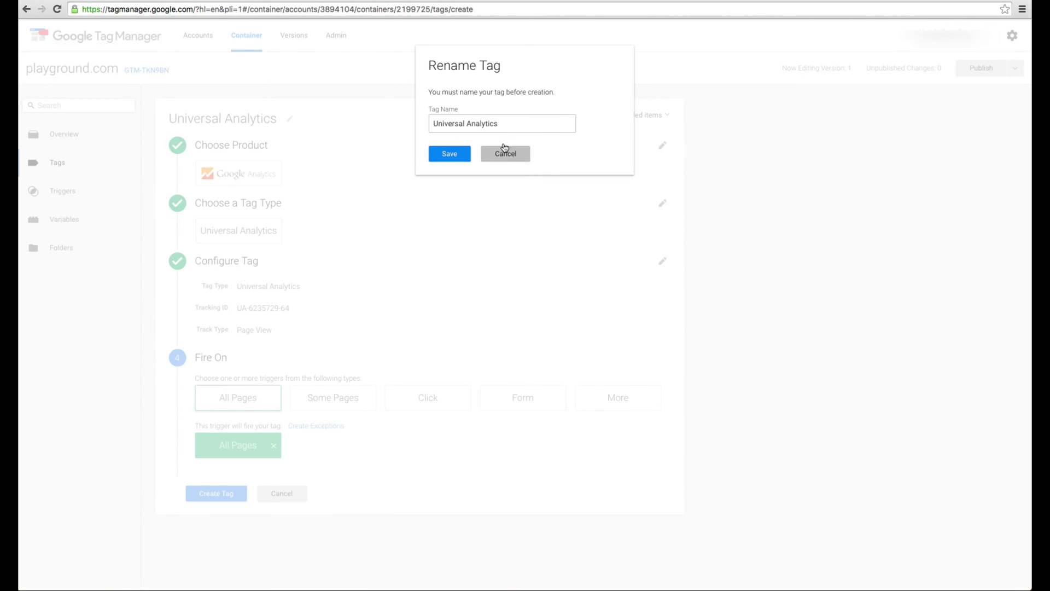
{"action": "left_click", "coordinate": [452, 121], "text": "shift"}
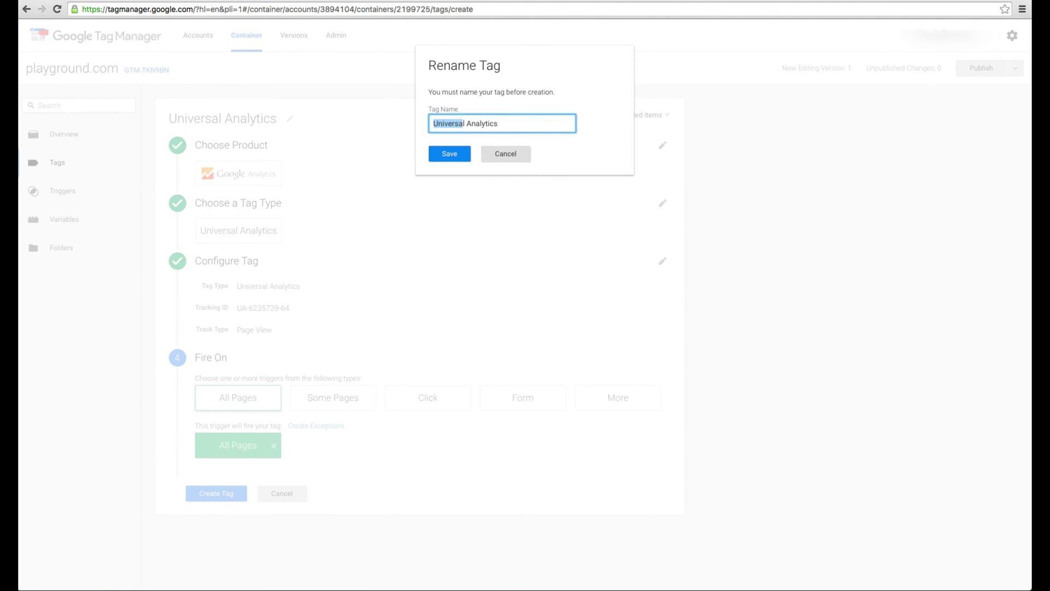
{"action": "type", "text": "Google"}
{"action": "left_click", "coordinate": [568, 168]}
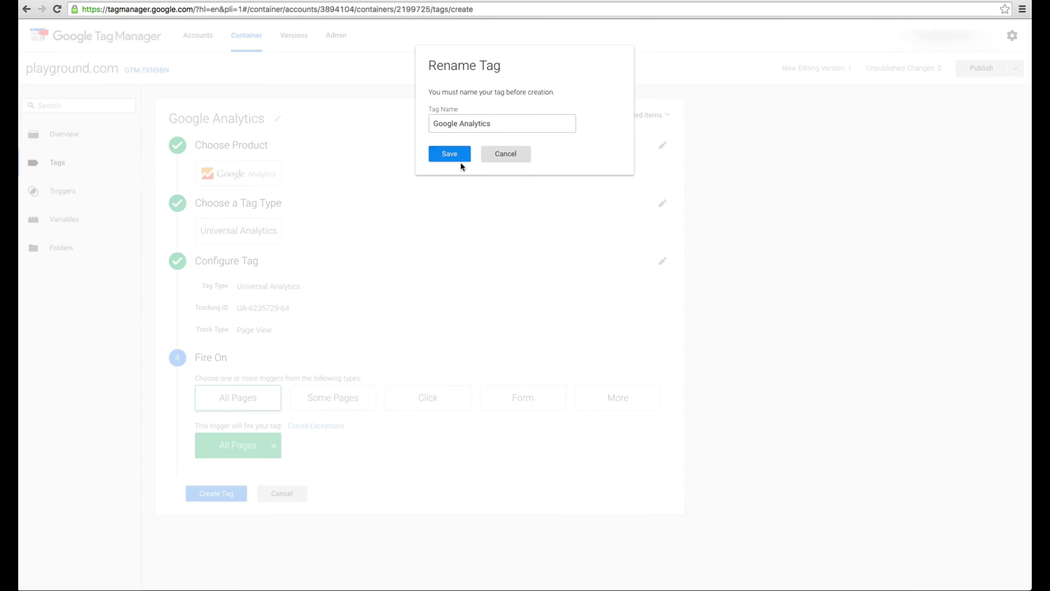
{"action": "left_click", "coordinate": [458, 158]}
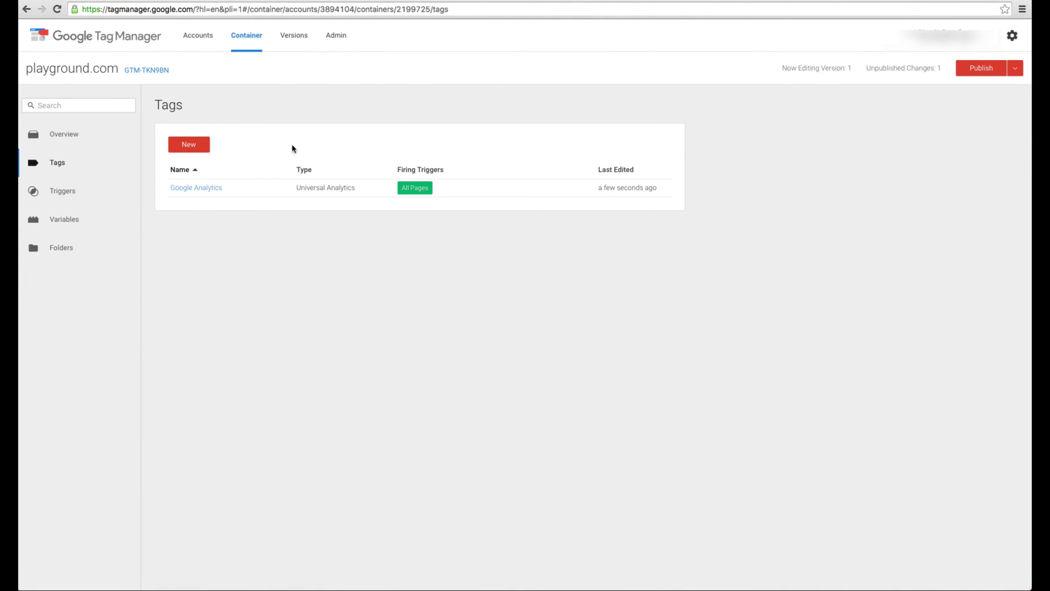
Step: Start a Custom HTML tag whose code reads 'This would be a Facebook Pixel'
{"action": "left_click", "coordinate": [191, 147]}
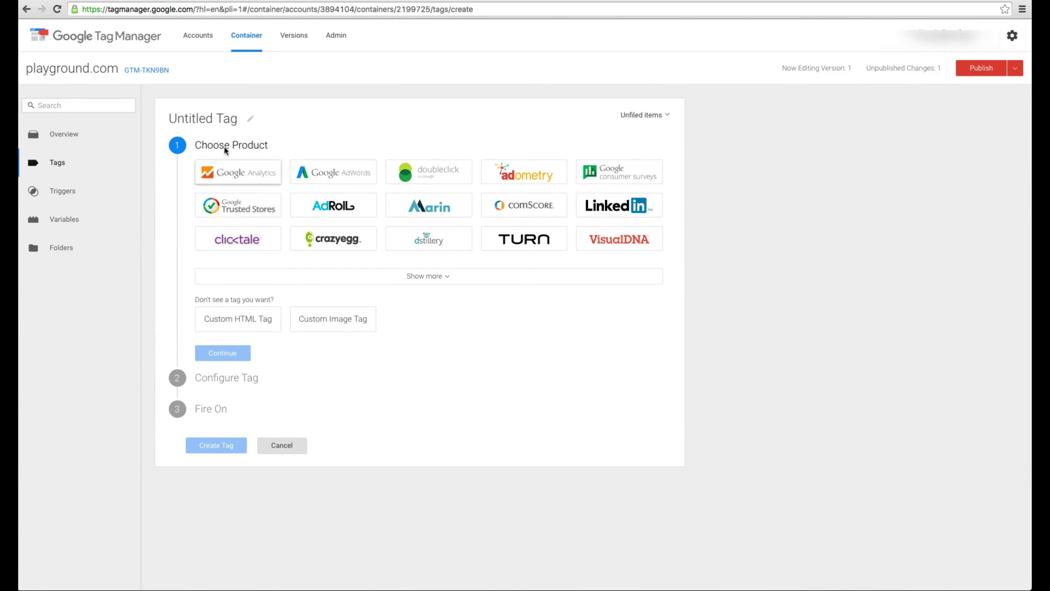
{"action": "left_click", "coordinate": [442, 275]}
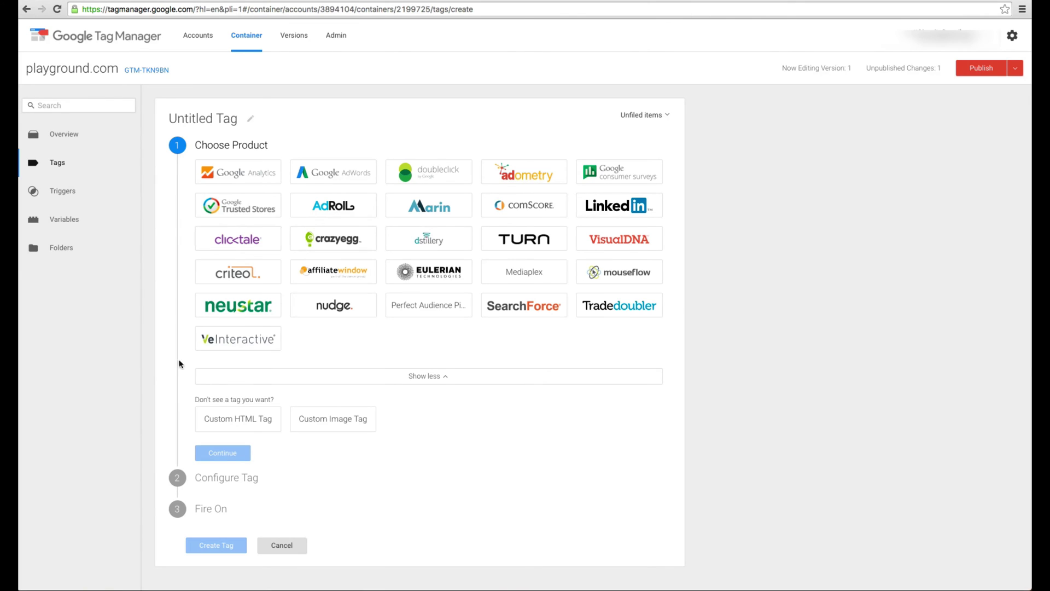
{"action": "left_click", "coordinate": [243, 422]}
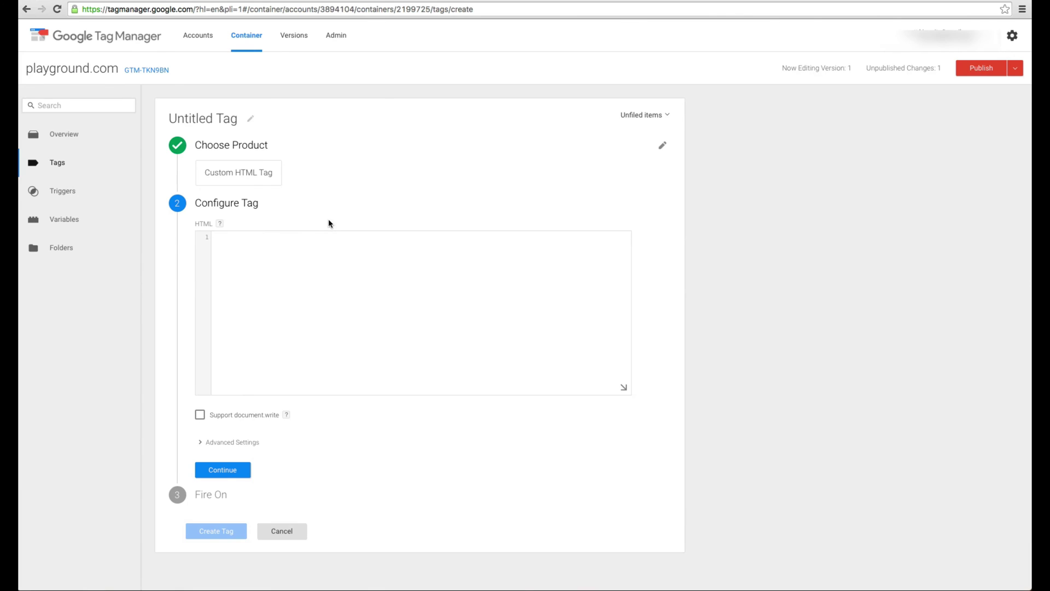
{"action": "type", "text": "This would be a Facebook Pixel"}
{"action": "key", "text": "ctrl+a"}
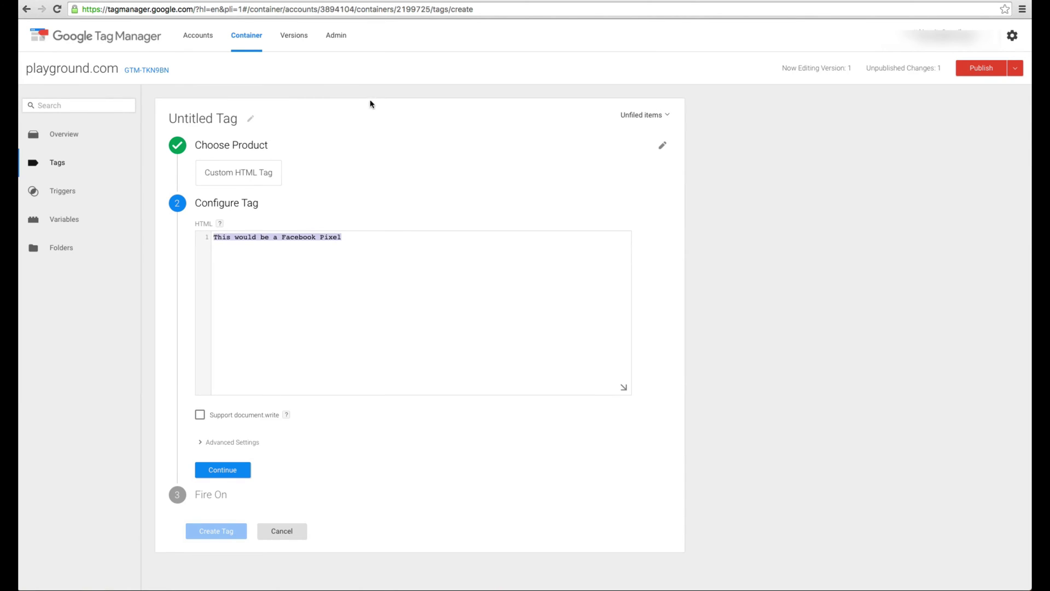
{"action": "left_click", "coordinate": [351, 238]}
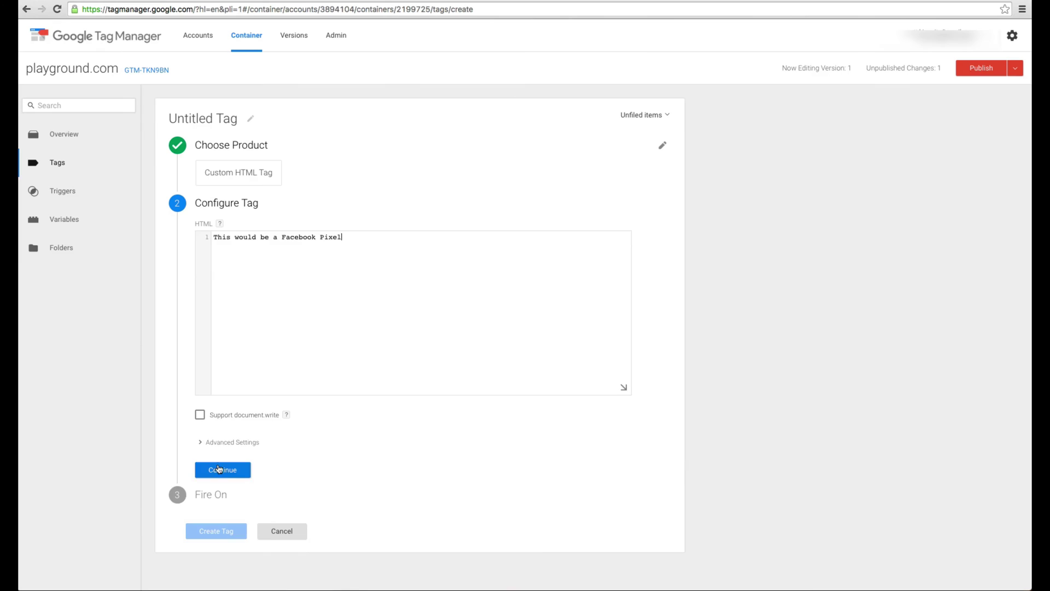
{"action": "left_click", "coordinate": [223, 470]}
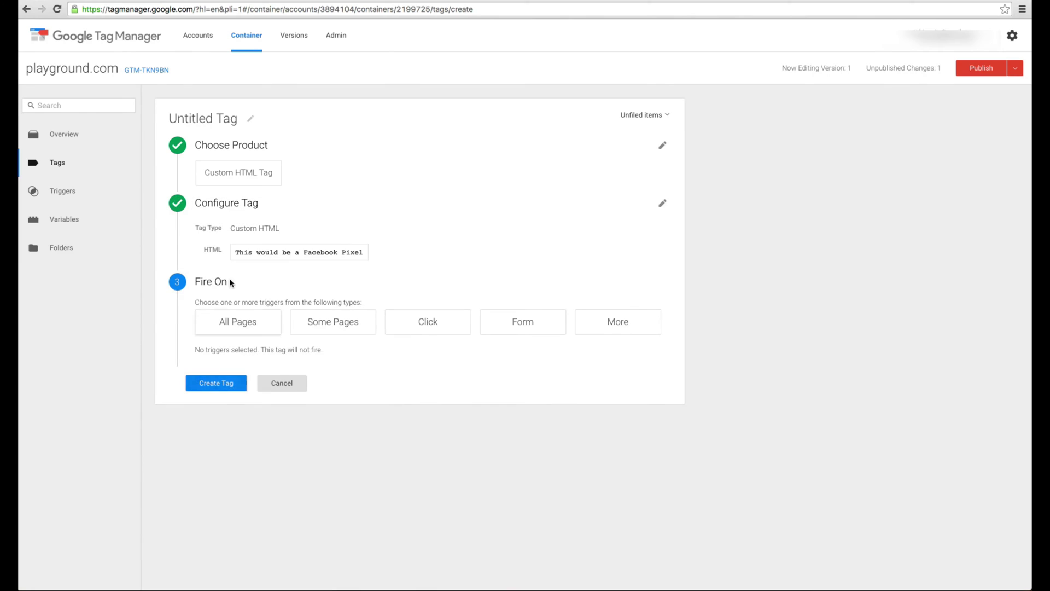
Step: Add a Some Pages trigger named Thank You with Page URL set to equals
{"action": "left_click", "coordinate": [309, 322]}
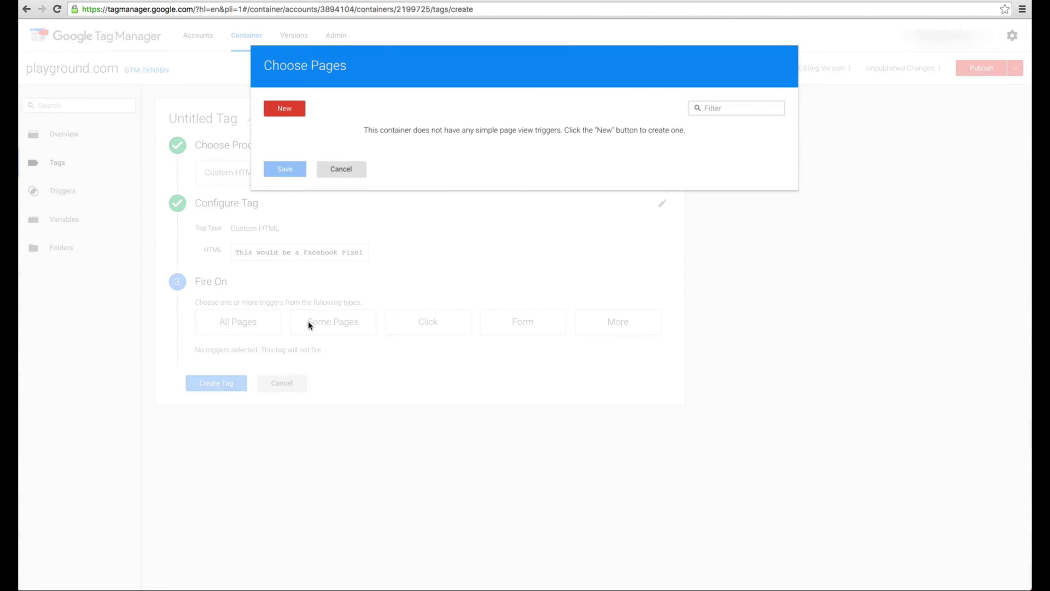
{"action": "left_click", "coordinate": [298, 113]}
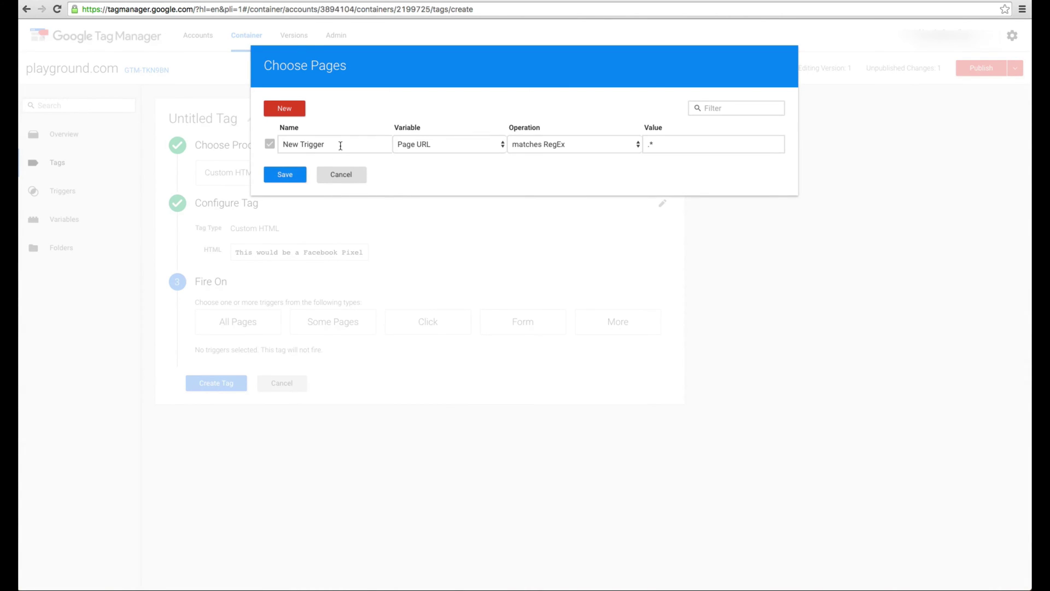
{"action": "triple_click", "coordinate": [340, 145]}
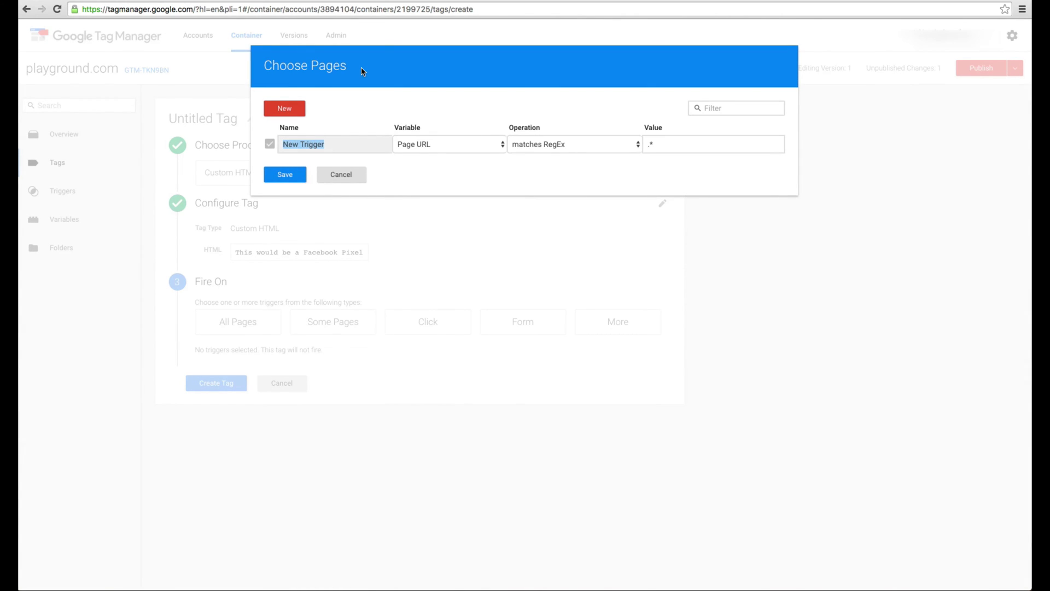
{"action": "type", "text": "Thank You"}
{"action": "left_click", "coordinate": [448, 144]}
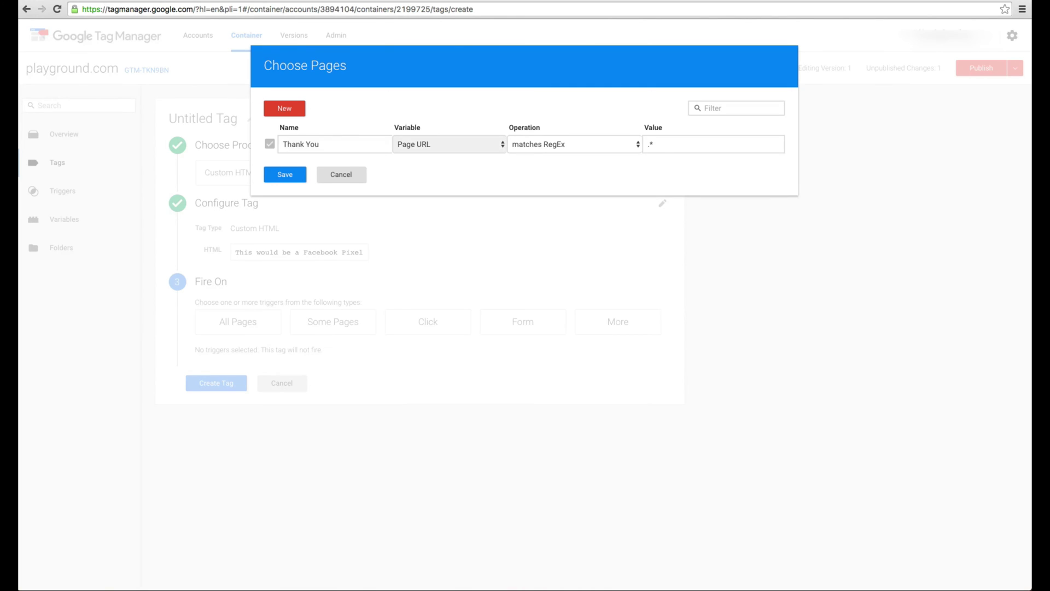
{"action": "left_click", "coordinate": [574, 144]}
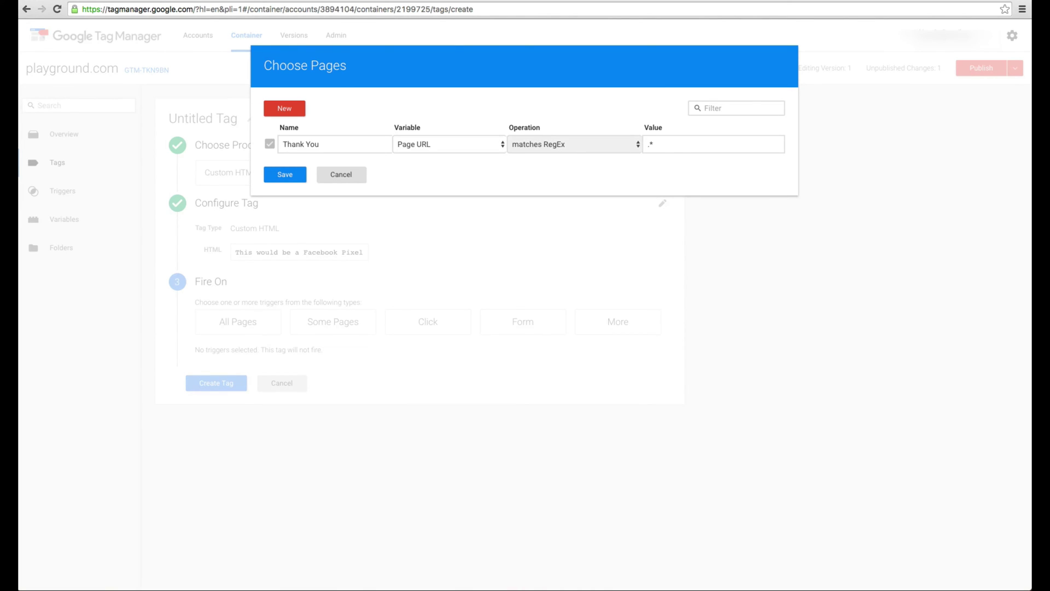
{"action": "left_click", "coordinate": [515, 150]}
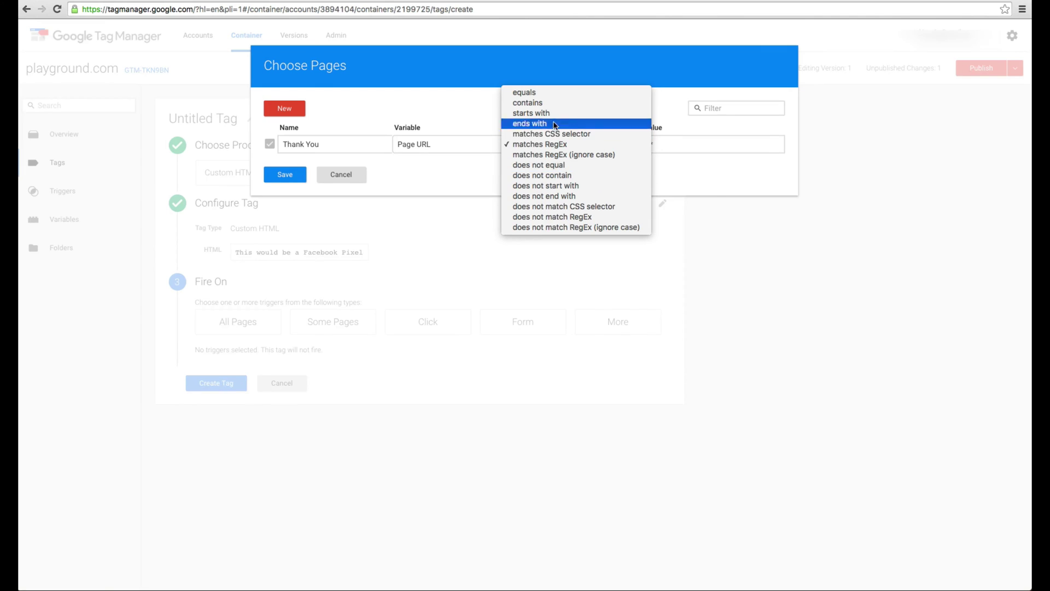
{"action": "left_click", "coordinate": [524, 92]}
Step: Set the match value to the site address plus thank-you and save the trigger
{"action": "left_click", "coordinate": [702, 141]}
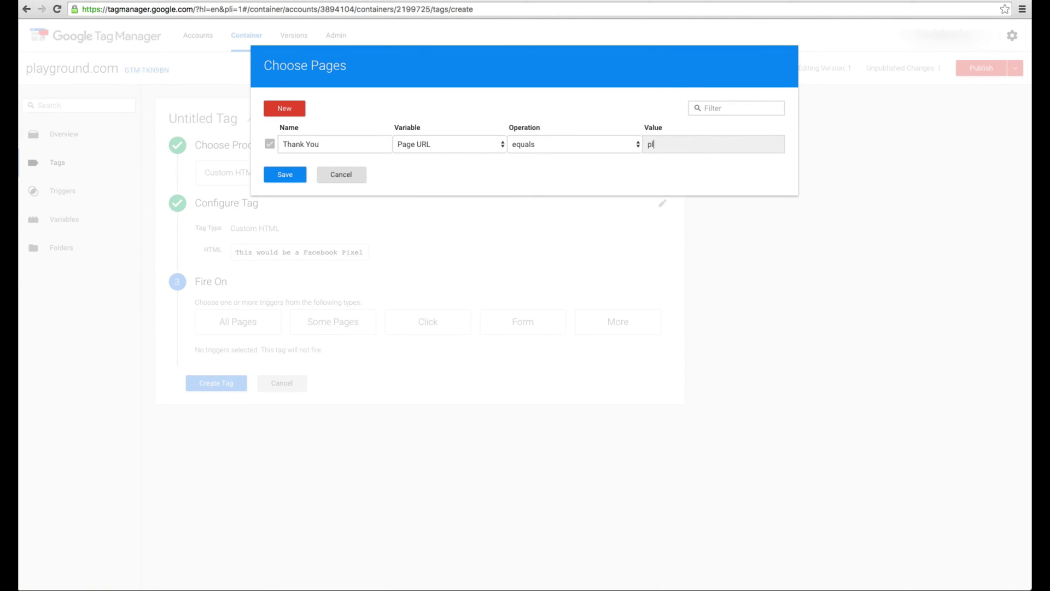
{"action": "left_click", "coordinate": [178, 29]}
{"action": "key", "text": "super+Tab"}
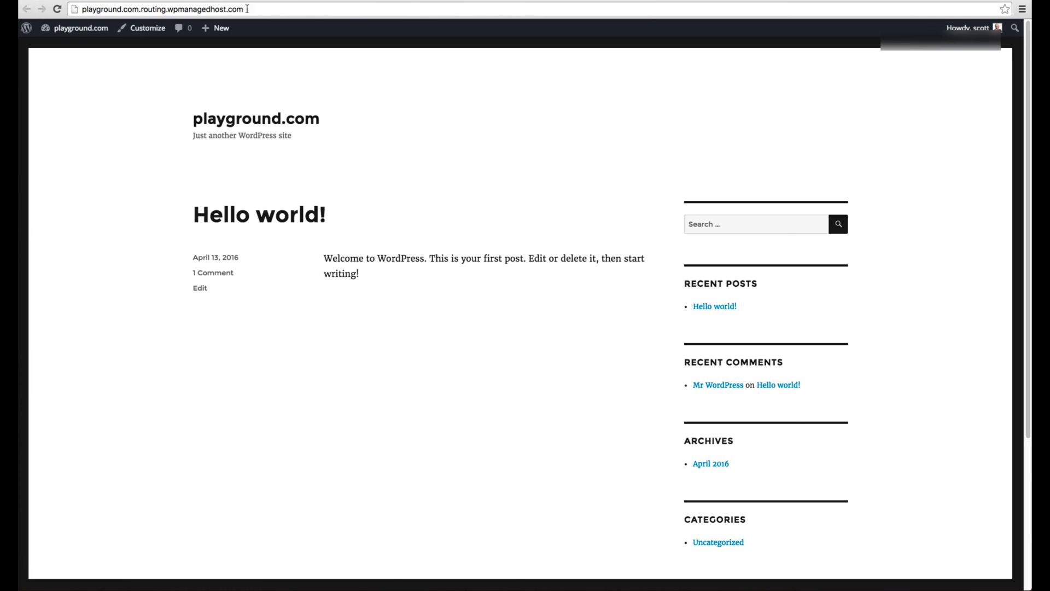
{"action": "left_click", "coordinate": [140, 9]}
{"action": "key", "text": "super+Tab"}
{"action": "left_click", "coordinate": [647, 146]}
{"action": "key", "text": "ctrl+v"}
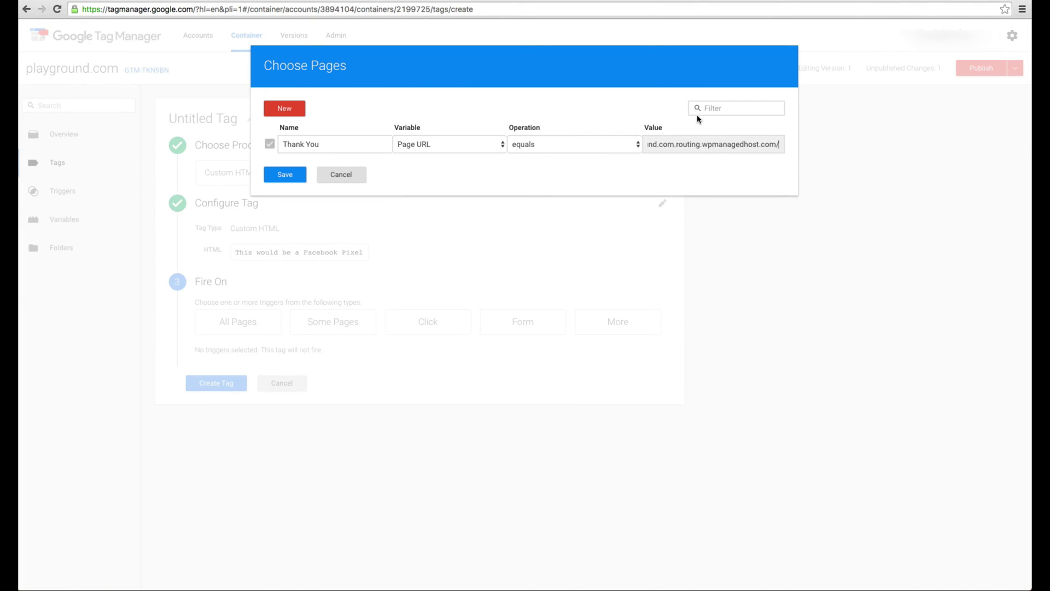
{"action": "type", "text": "thank-you"}
{"action": "key", "text": "Escape"}
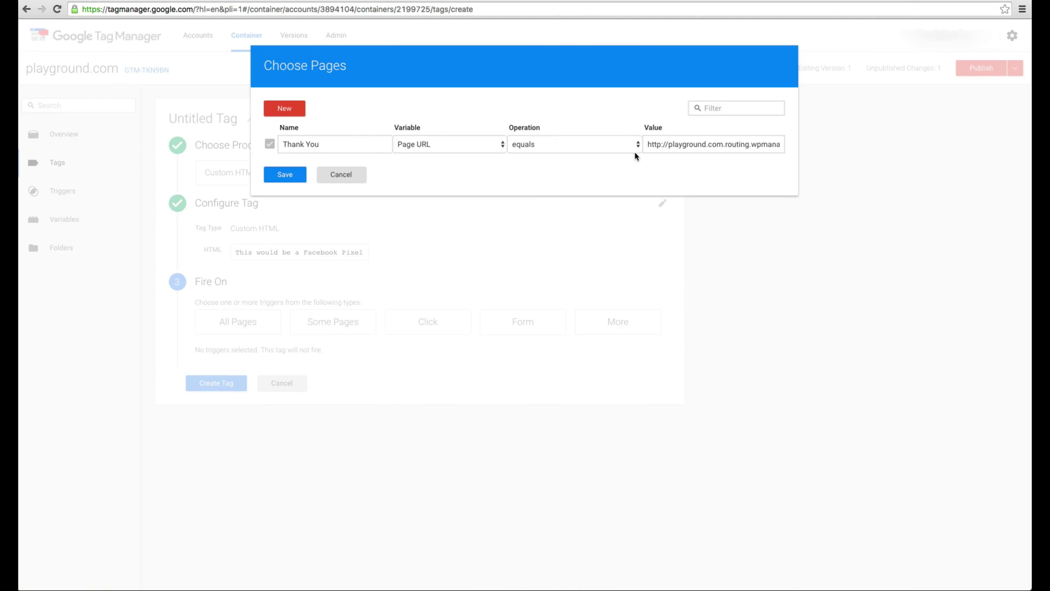
{"action": "left_click_drag", "start_coordinate": [667, 144], "coordinate": [770, 143]}
{"action": "left_click", "coordinate": [292, 183]}
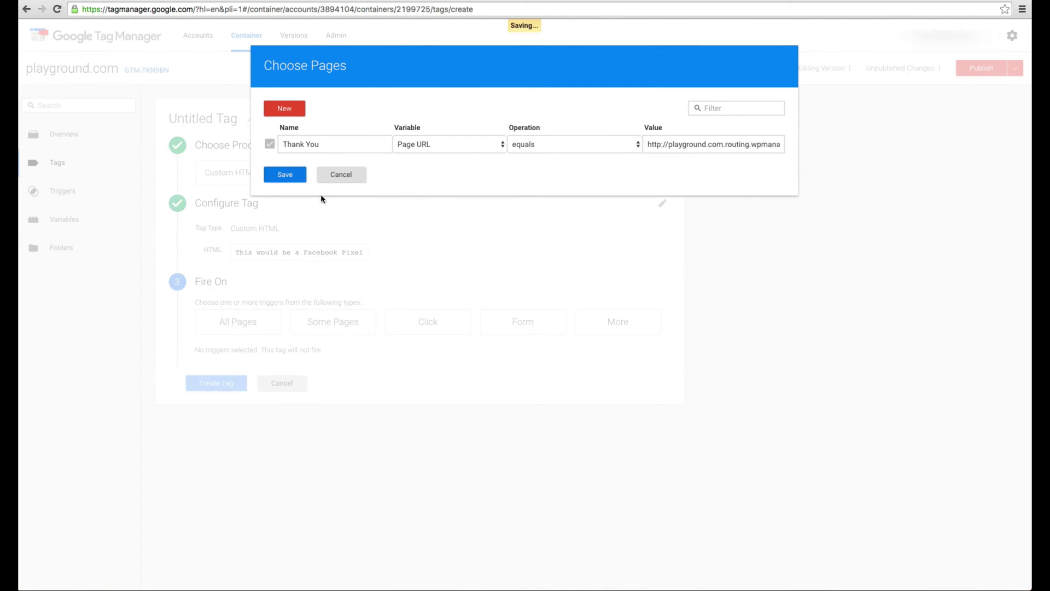
Step: Name the Custom HTML tag 'Facebook Pixel Thank You' and create it
{"action": "left_click", "coordinate": [229, 417]}
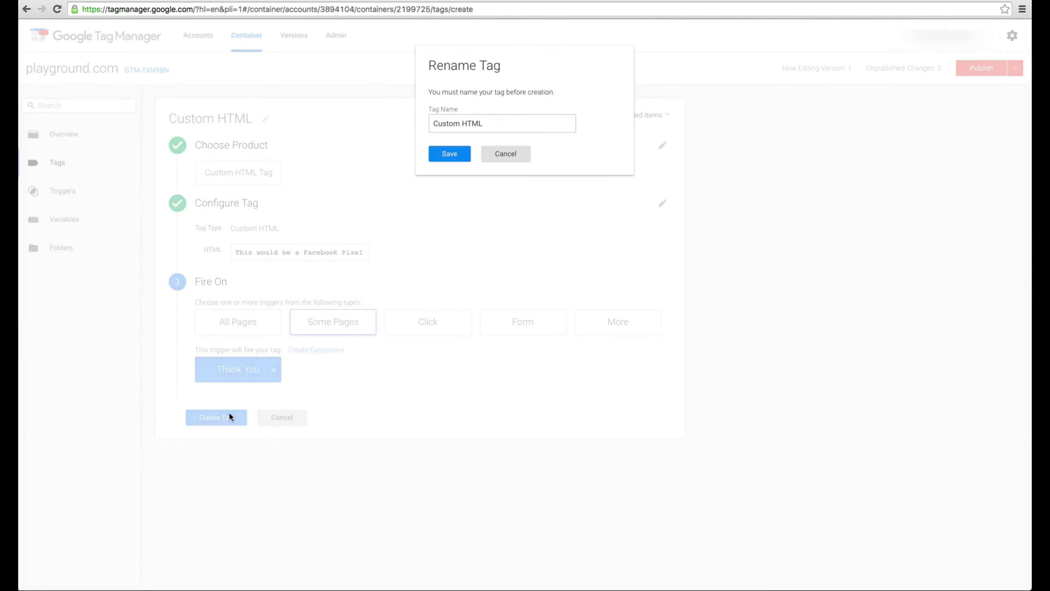
{"action": "triple_click", "coordinate": [531, 127]}
{"action": "key", "text": "Home"}
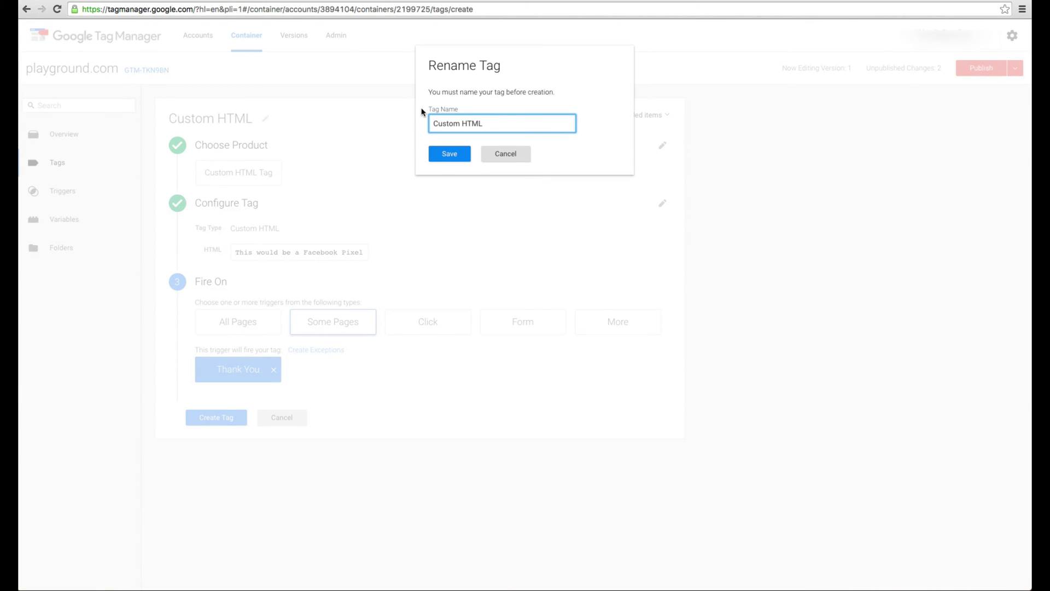
{"action": "key", "text": "super+a"}
{"action": "type", "text": "Facebook Pixel Thank You"}
{"action": "key", "text": "BackSpace"}
{"action": "key", "text": "BackSpace"}
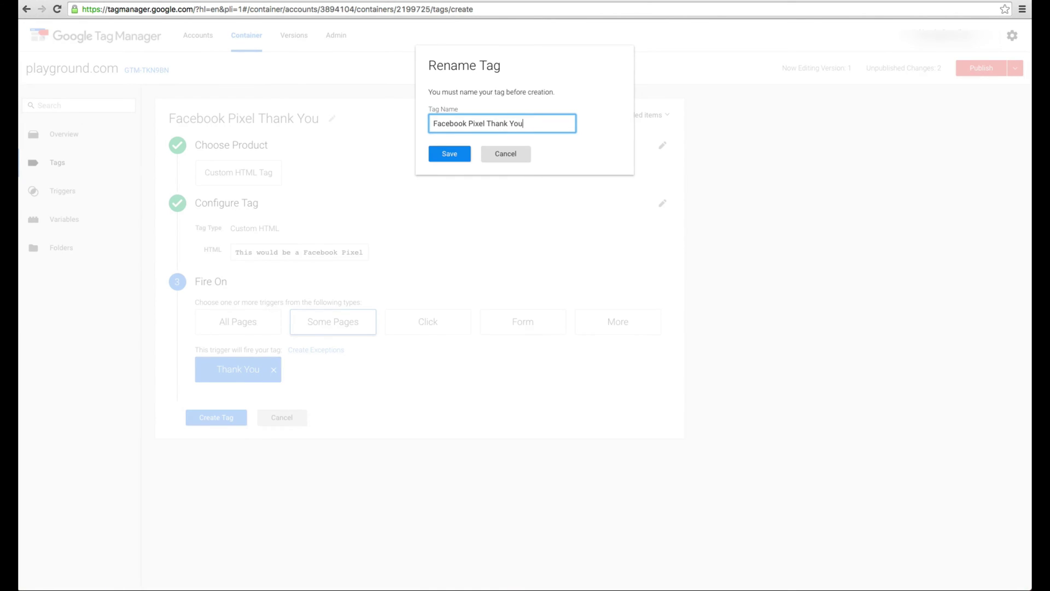
{"action": "key", "text": "Return"}
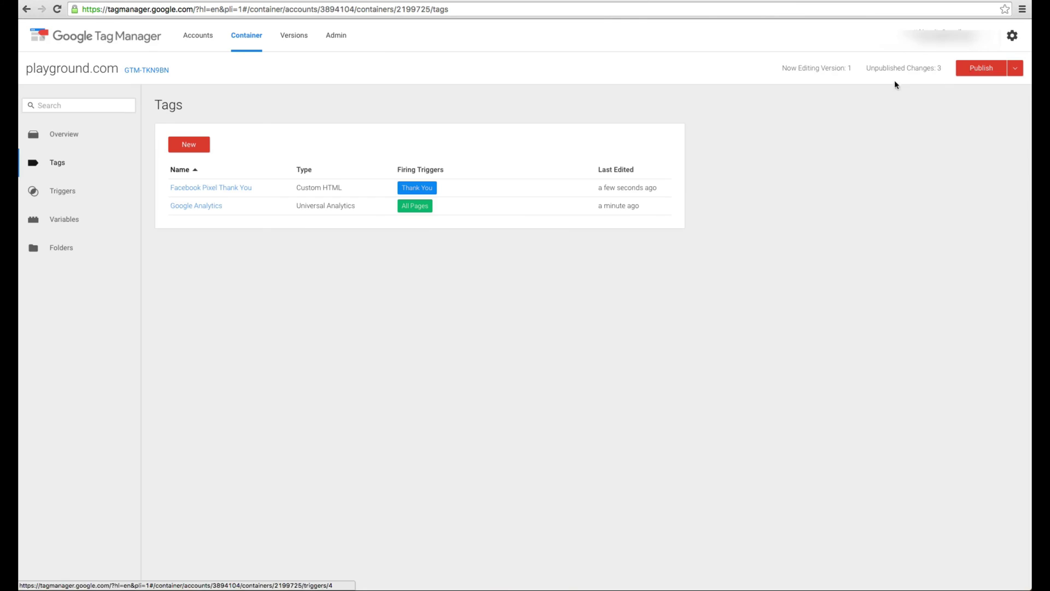
Step: Review the Google Analytics and Facebook Pixel Thank You tags, then publish Version 1 live
{"action": "left_click", "coordinate": [991, 68]}
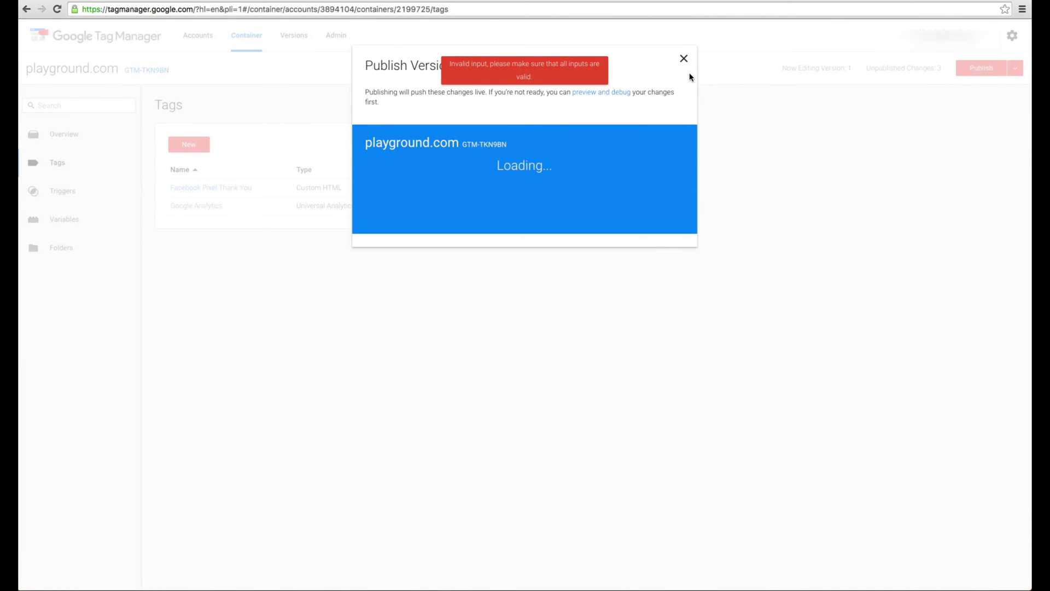
{"action": "left_click", "coordinate": [683, 58]}
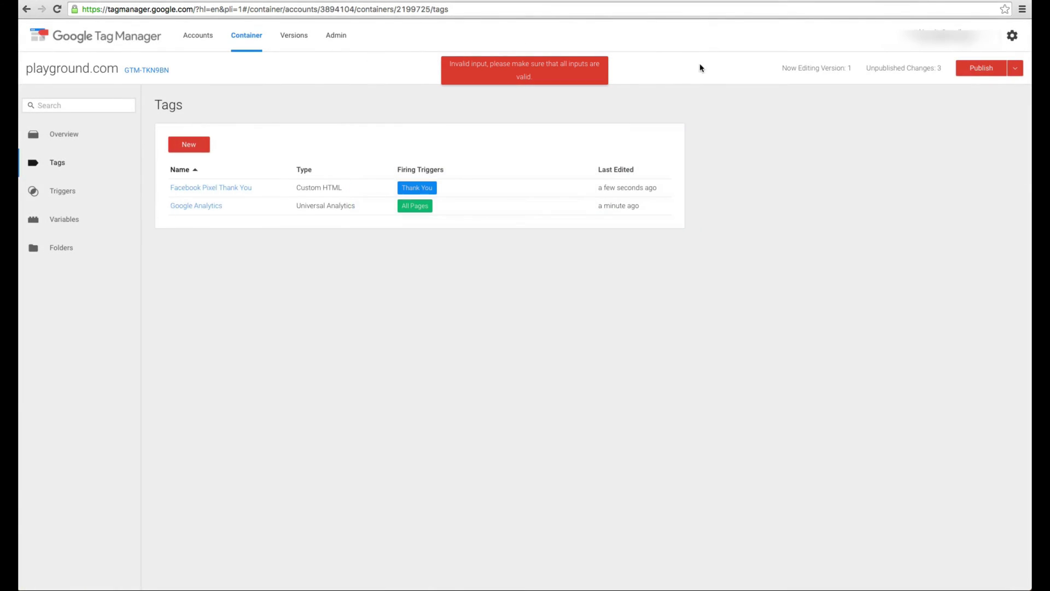
{"action": "left_click", "coordinate": [217, 214]}
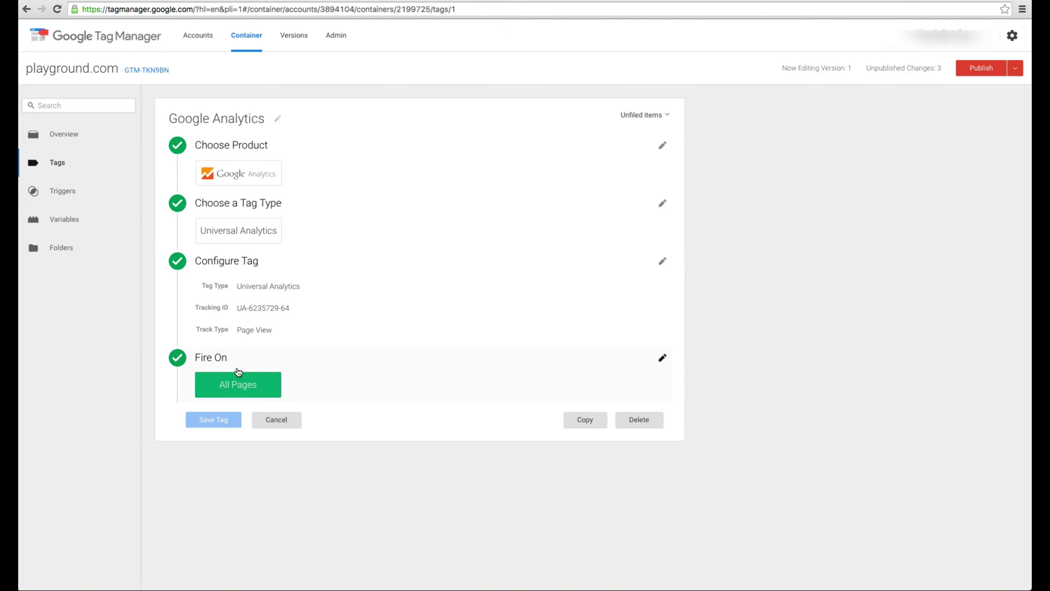
{"action": "left_click", "coordinate": [270, 422]}
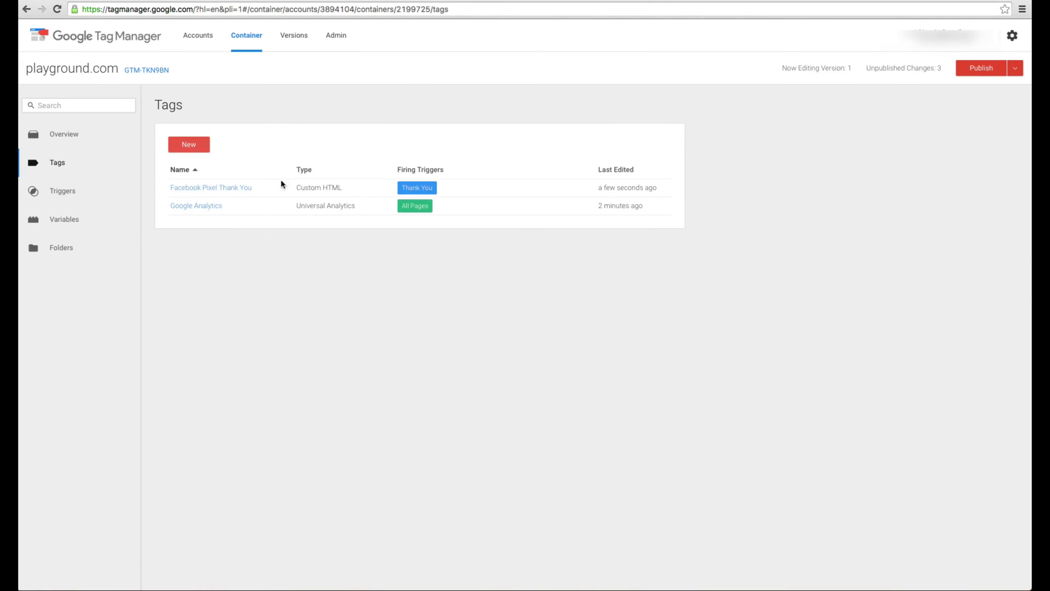
{"action": "left_click", "coordinate": [222, 188]}
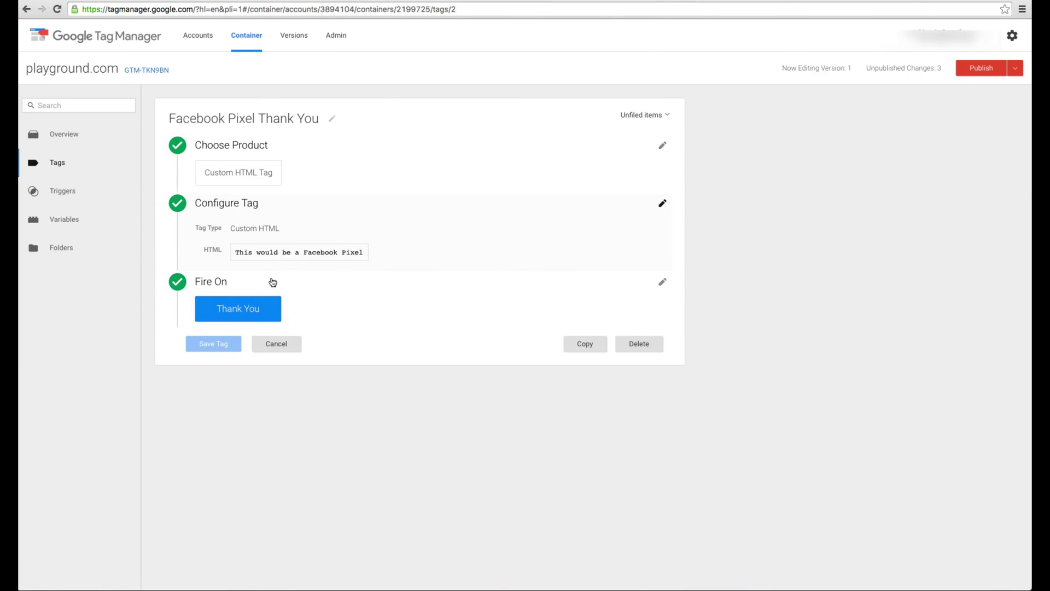
{"action": "left_click", "coordinate": [267, 351]}
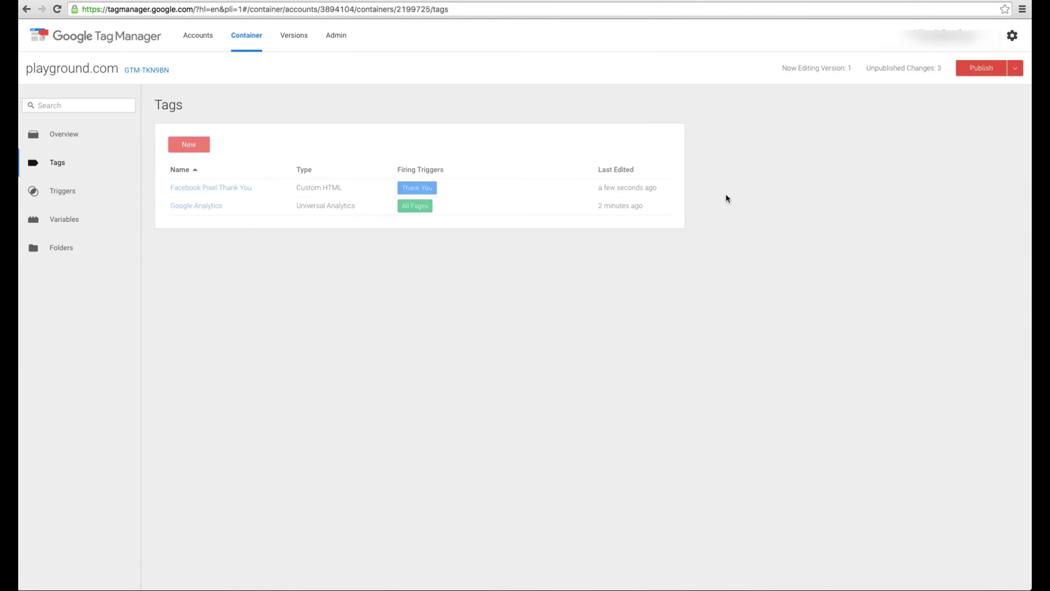
{"action": "left_click", "coordinate": [960, 74]}
{"action": "left_click", "coordinate": [399, 253]}
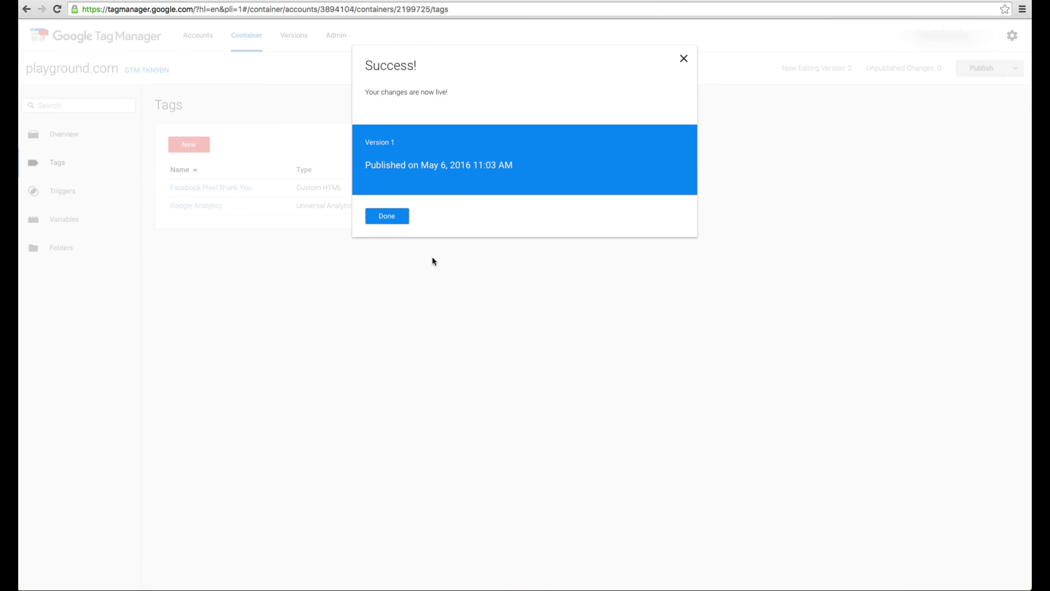
Step: Reload playground.com and find 'tag man' in its page source to confirm the snippet
{"action": "left_click", "coordinate": [390, 218]}
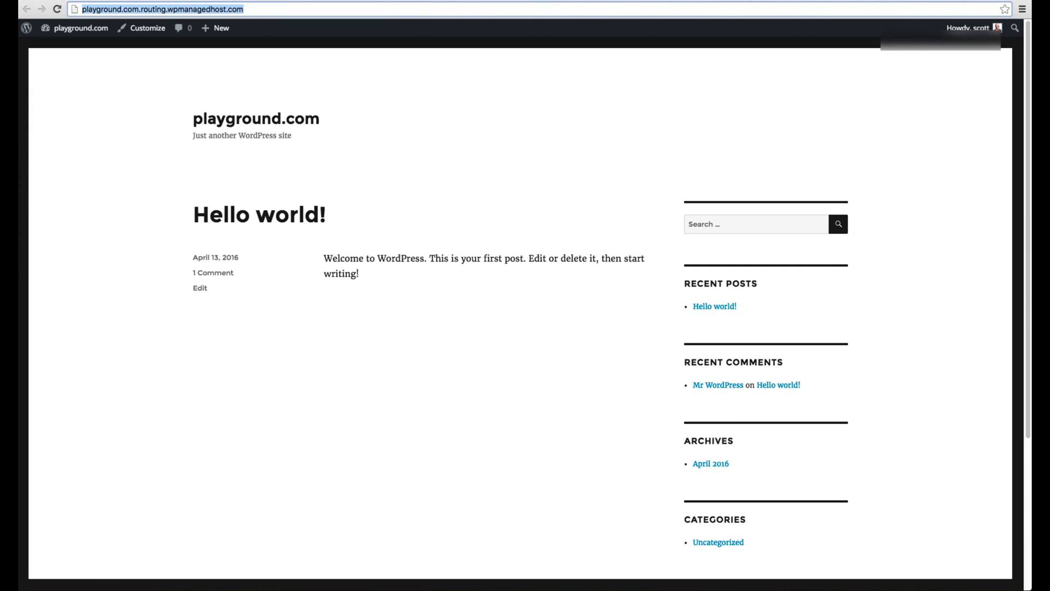
{"action": "key", "text": "Return"}
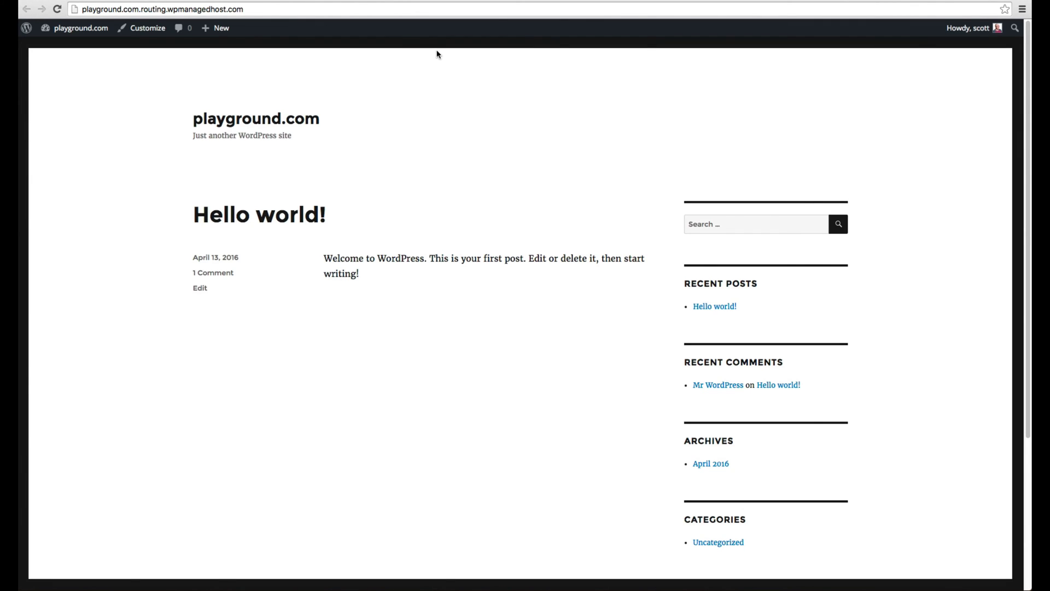
{"action": "key", "text": "super+alt+u"}
{"action": "key", "text": "super+f"}
{"action": "type", "text": "tag"}
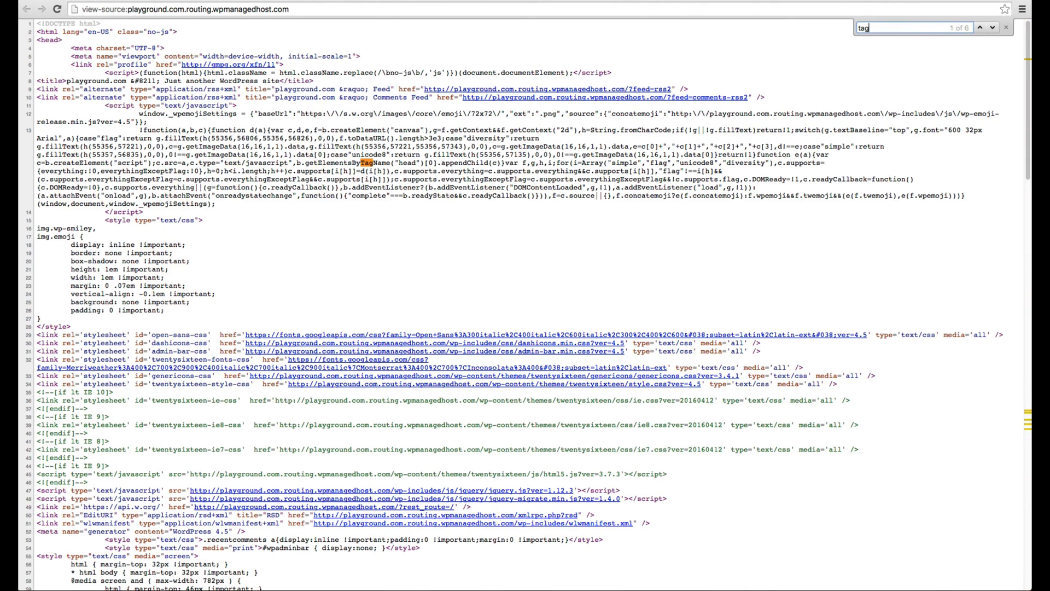
{"action": "type", "text": " man"}
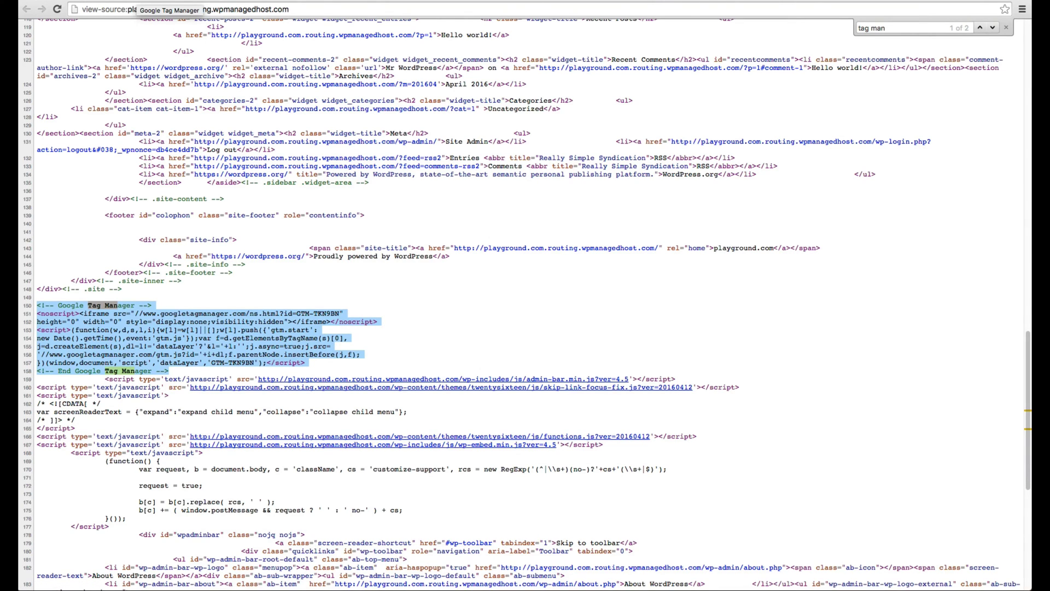
{"action": "key", "text": "ctrl+w"}
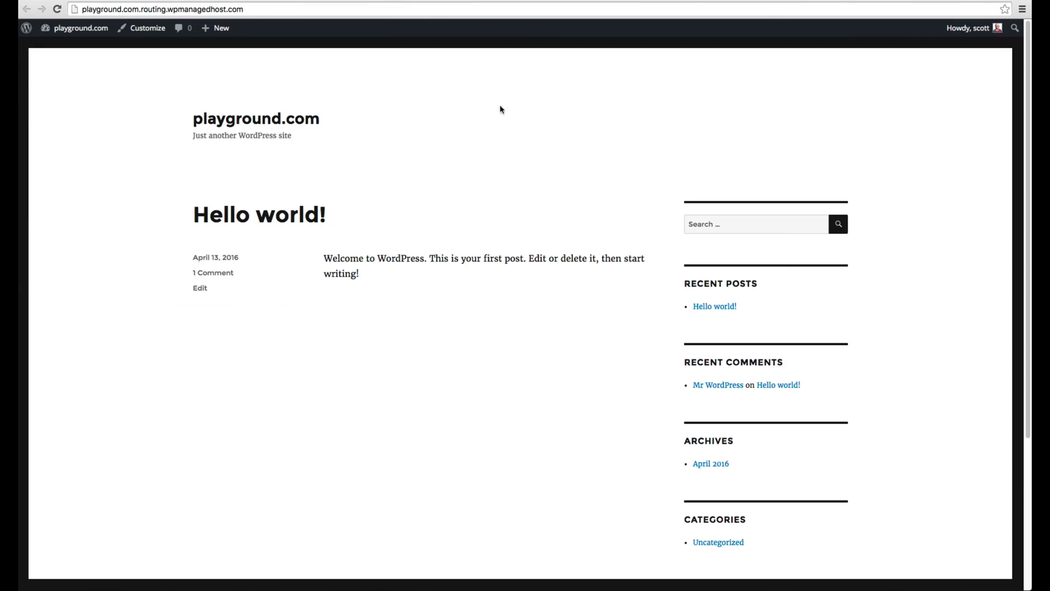
Step: Visit the site's /thank-you/ page
{"action": "left_click", "coordinate": [244, 9]}
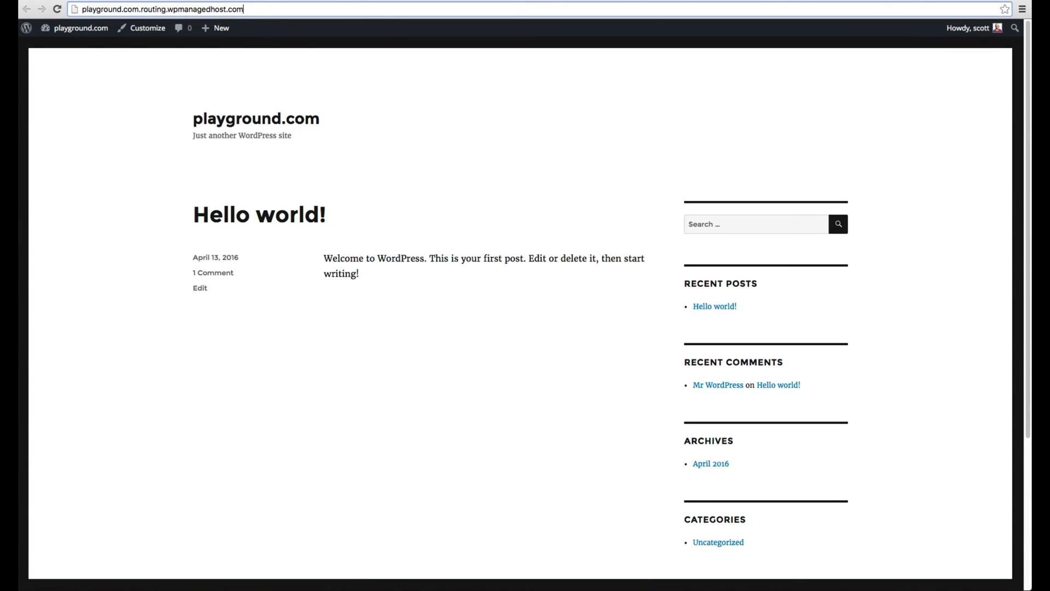
{"action": "type", "text": "/thank-you/"}
{"action": "key", "text": "Return"}
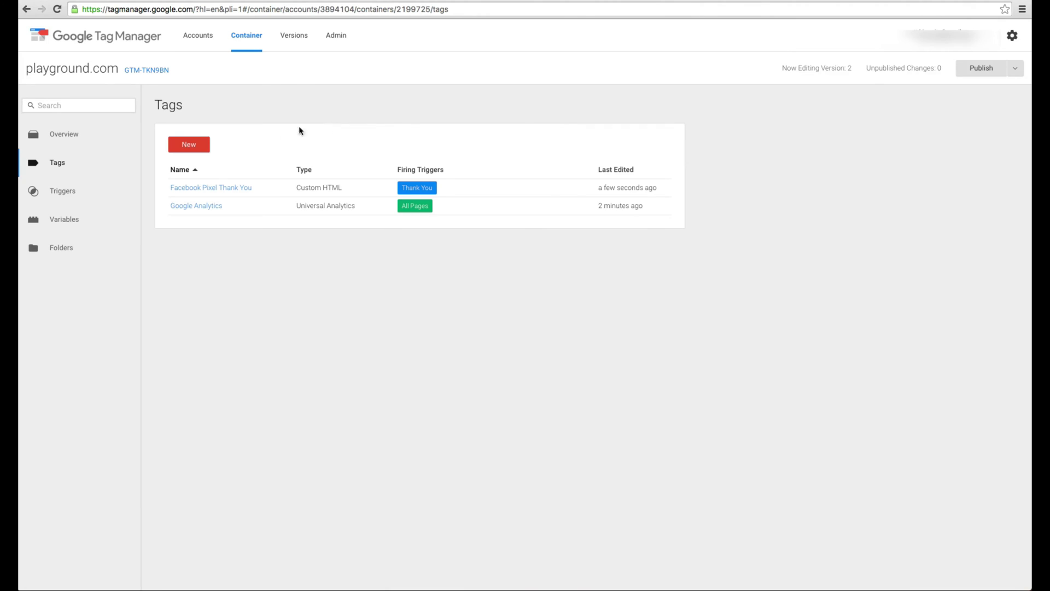
Step: Create a LinkedIn tag named 'LinkedIn Insight' with the site's partner ID, triggered on All Pages
{"action": "left_click", "coordinate": [189, 146]}
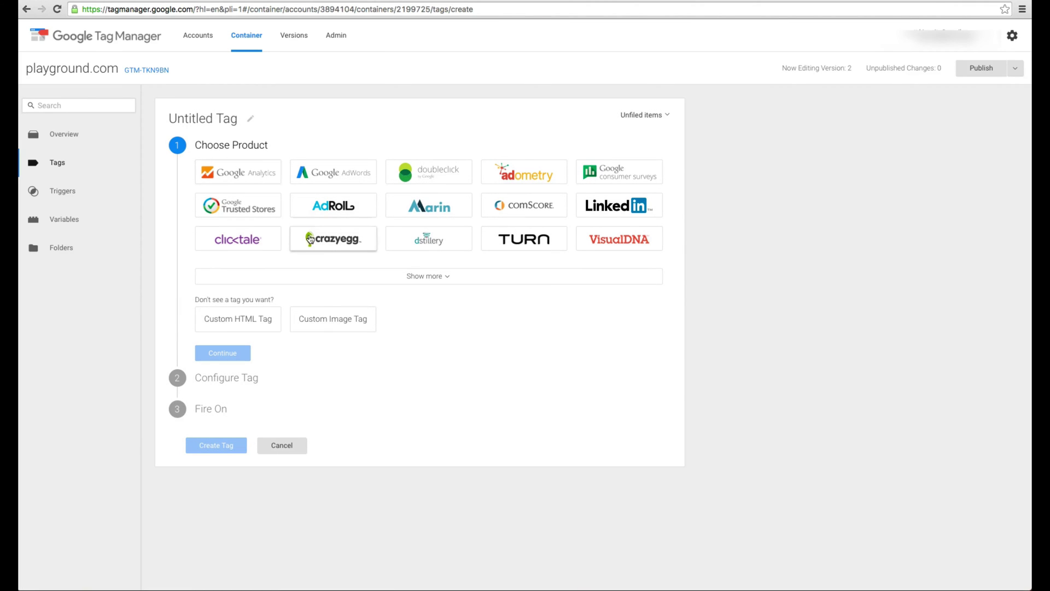
{"action": "left_click", "coordinate": [600, 208]}
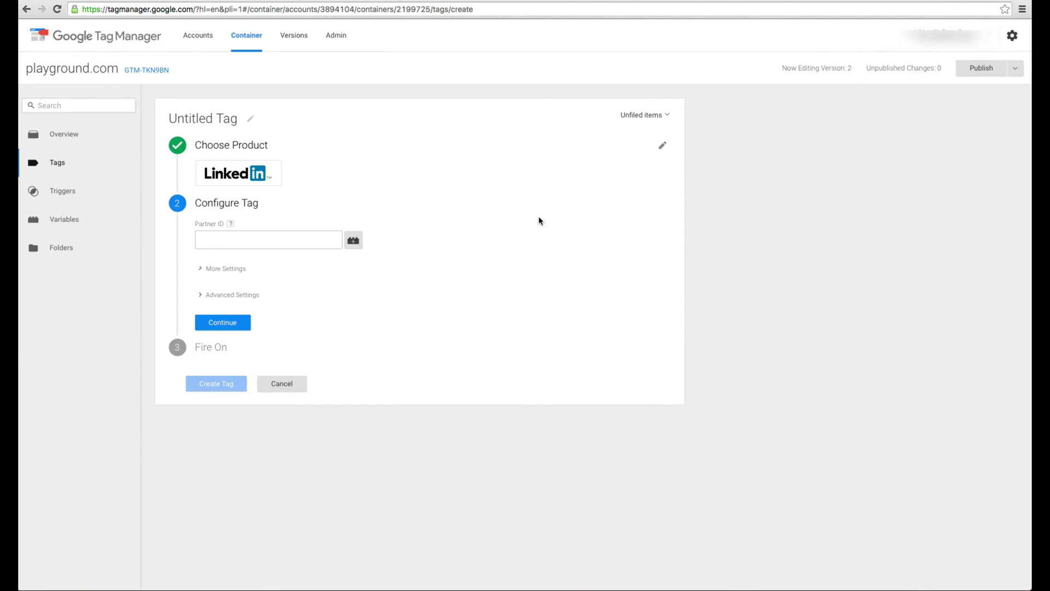
{"action": "left_click", "coordinate": [275, 238]}
{"action": "left_click", "coordinate": [218, 322]}
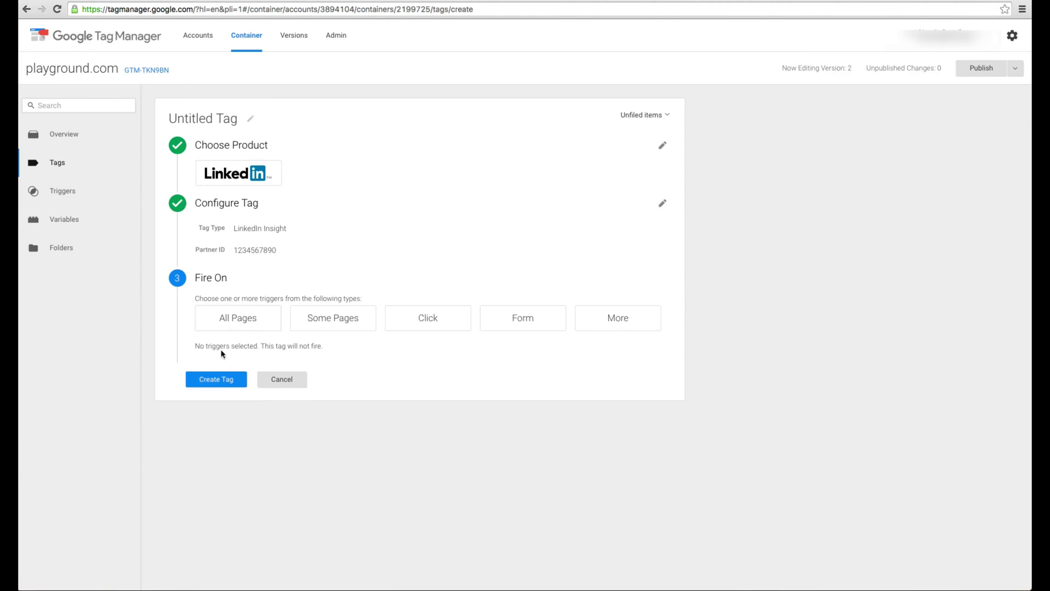
{"action": "left_click", "coordinate": [218, 320]}
{"action": "left_click", "coordinate": [216, 414]}
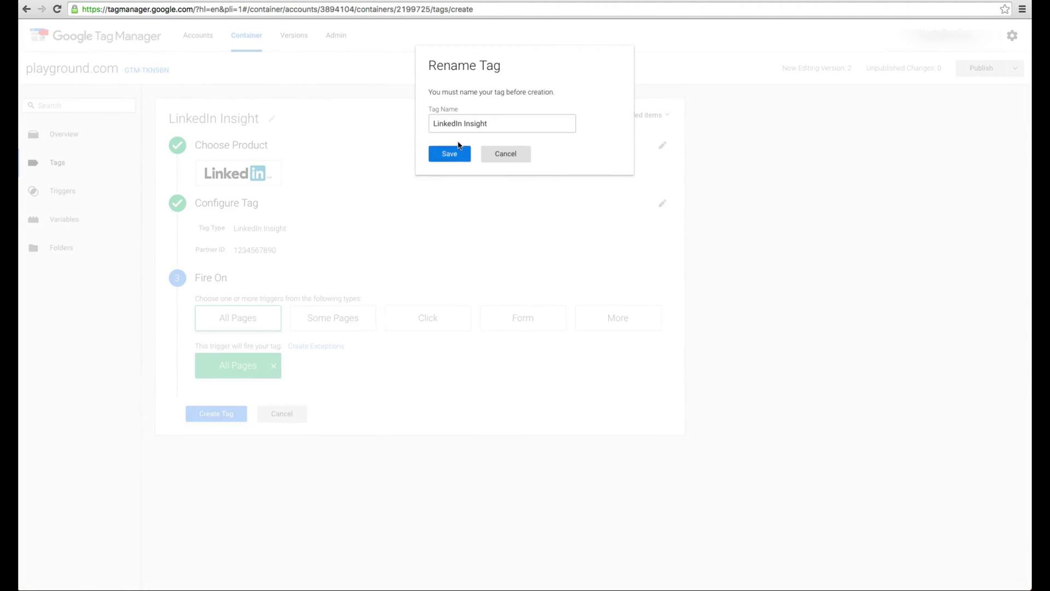
{"action": "left_click", "coordinate": [453, 155]}
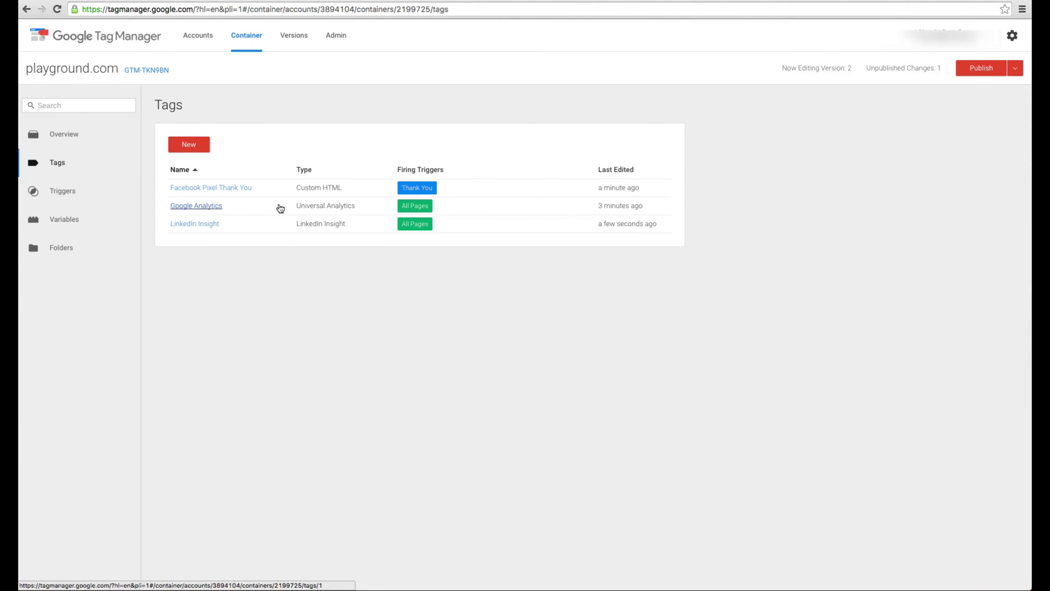
Step: Publish the container with the LinkedIn Insight tag live as version 2, retrying after a stalled dialog
{"action": "left_click_drag", "start_coordinate": [855, 65], "coordinate": [797, 68]}
{"action": "left_click", "coordinate": [878, 71]}
{"action": "left_click", "coordinate": [991, 69]}
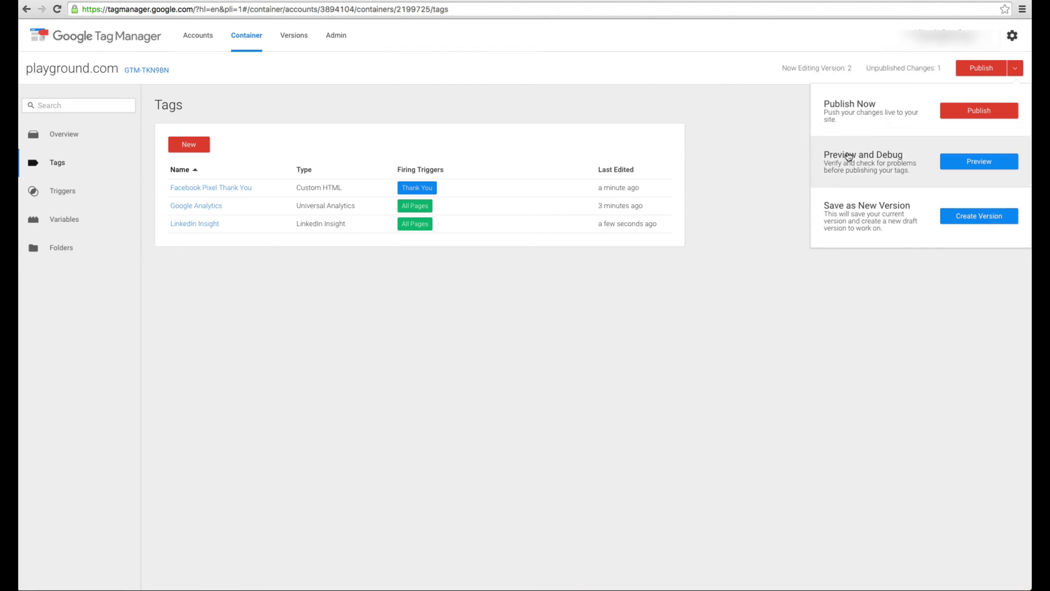
{"action": "left_click", "coordinate": [534, 260]}
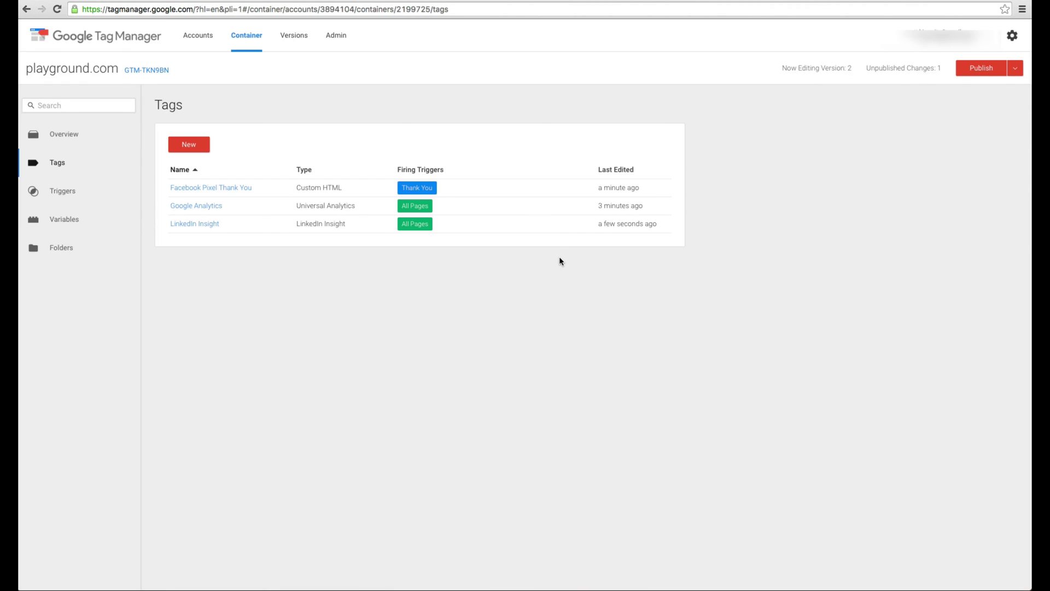
{"action": "left_click", "coordinate": [991, 69]}
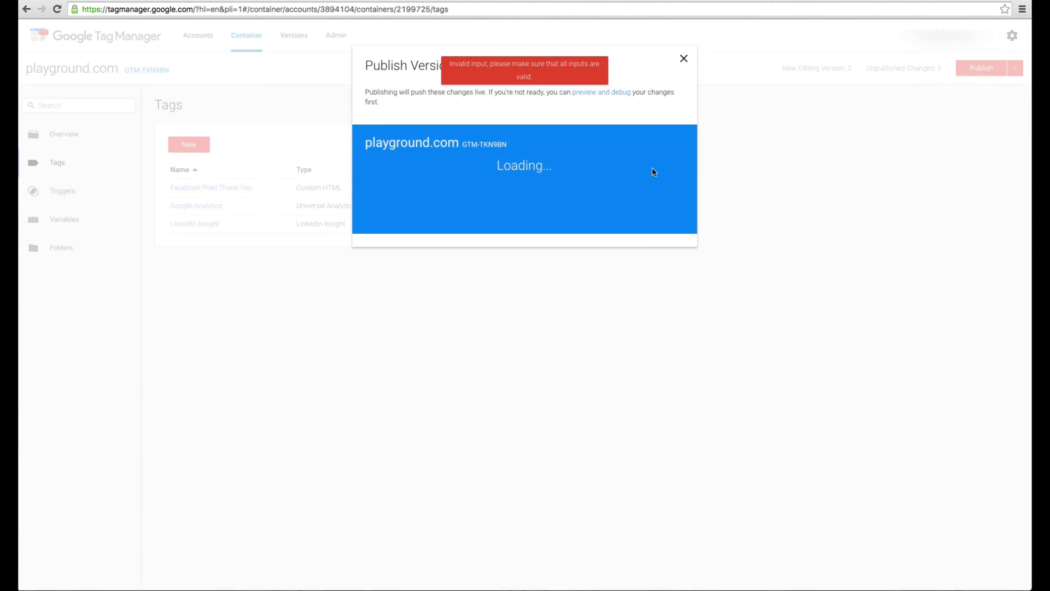
{"action": "left_click", "coordinate": [683, 61]}
{"action": "left_click", "coordinate": [980, 67]}
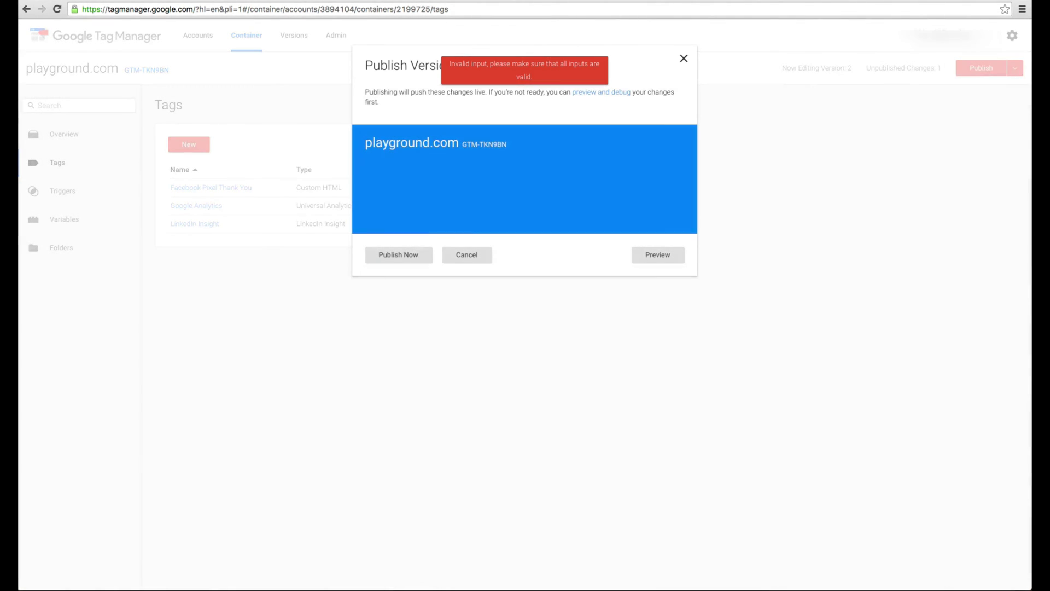
{"action": "left_click", "coordinate": [390, 256]}
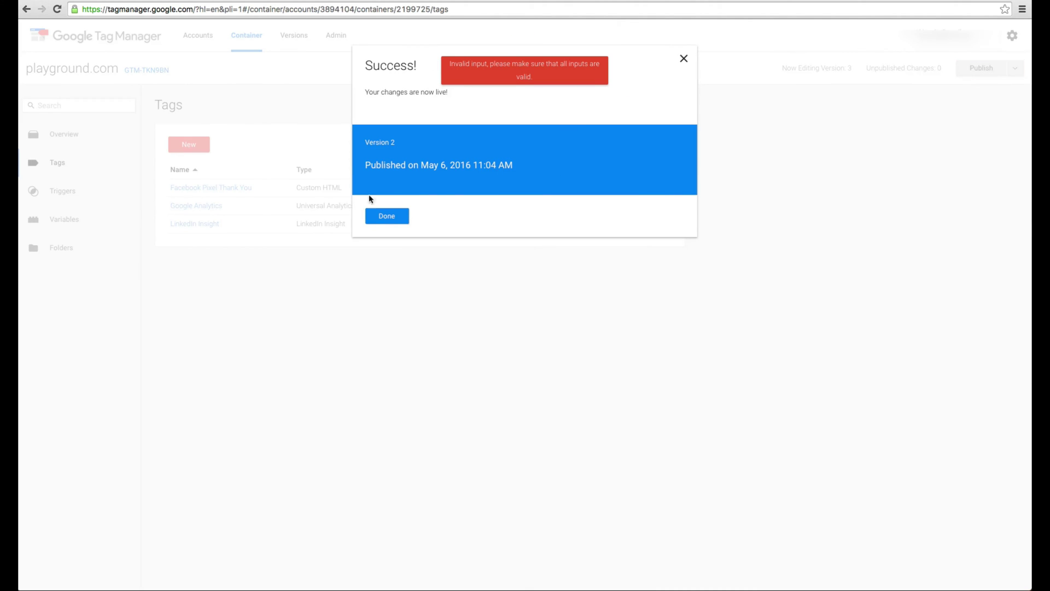
{"action": "left_click", "coordinate": [385, 216]}
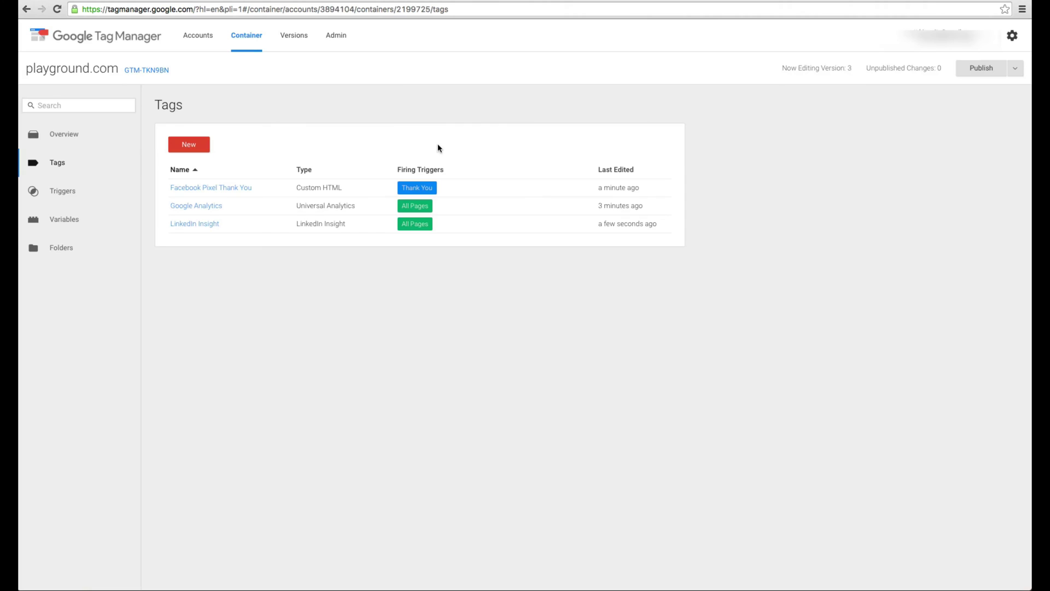
Step: Republish version 2 from the Versions history so it remains the live version
{"action": "left_click", "coordinate": [294, 36]}
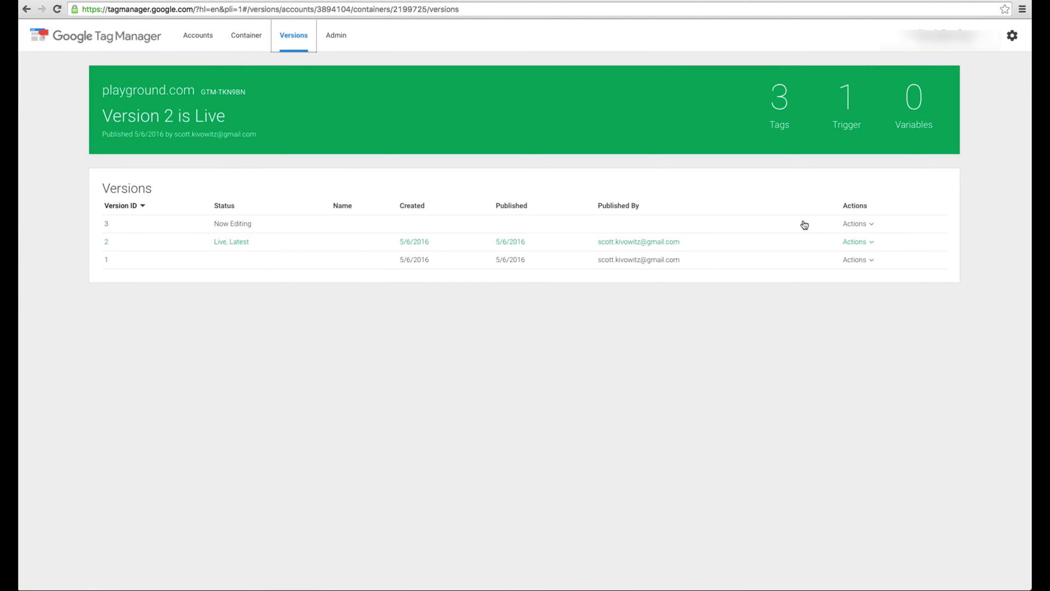
{"action": "left_click", "coordinate": [855, 241]}
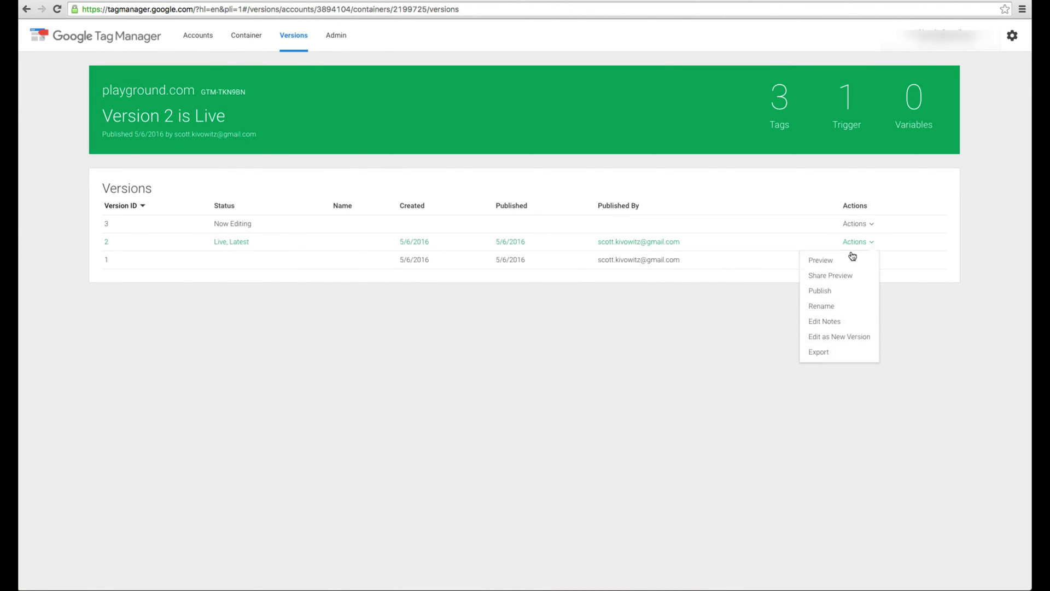
{"action": "left_click", "coordinate": [839, 294]}
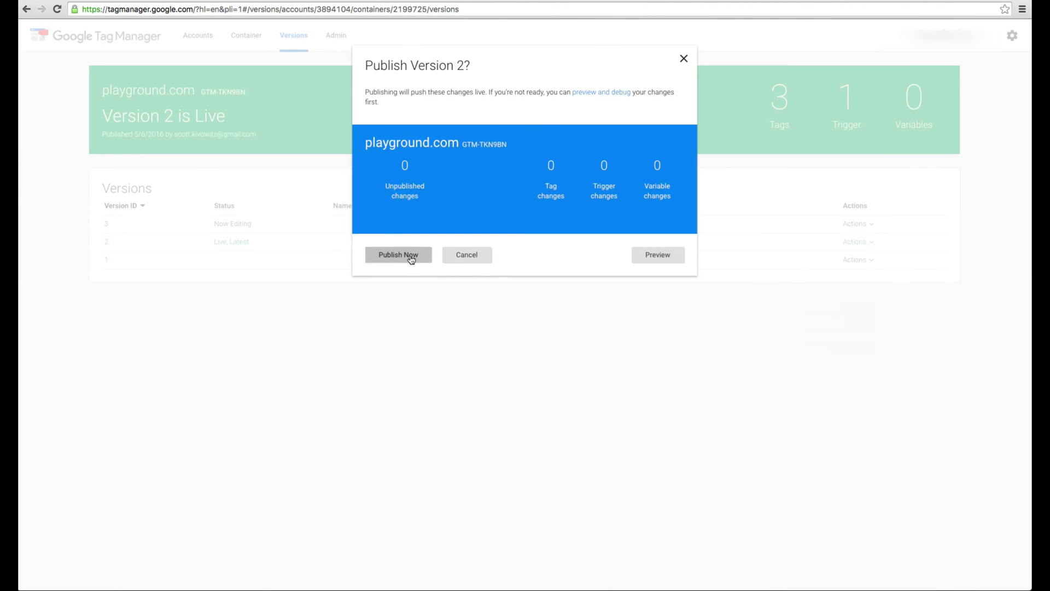
{"action": "left_click", "coordinate": [410, 255]}
{"action": "left_click", "coordinate": [386, 216]}
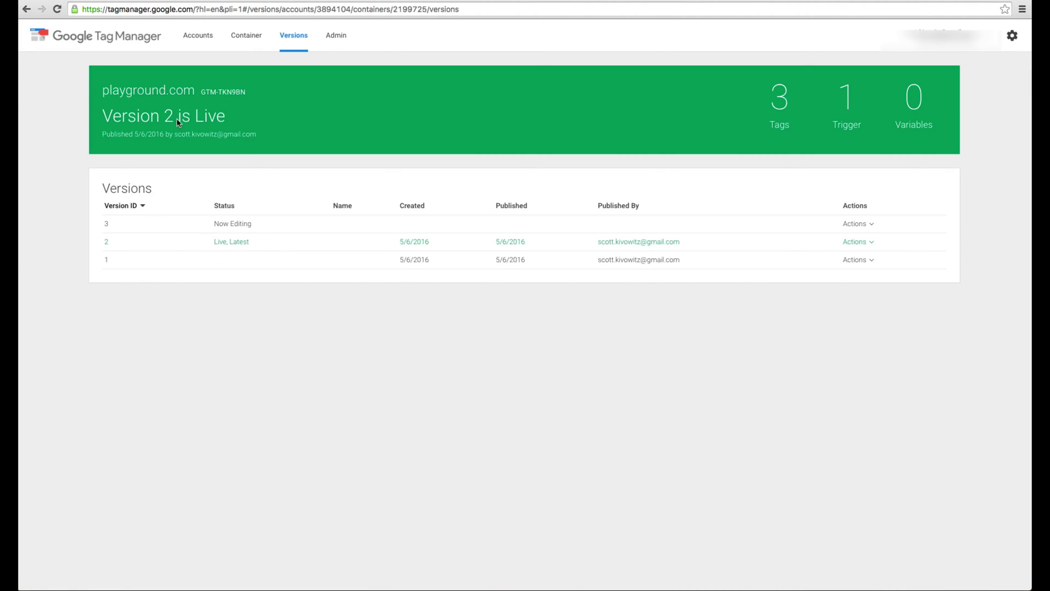
Step: From the Container overview, add a new tag and choose Custom HTML Tag as its product
{"action": "left_click", "coordinate": [246, 42]}
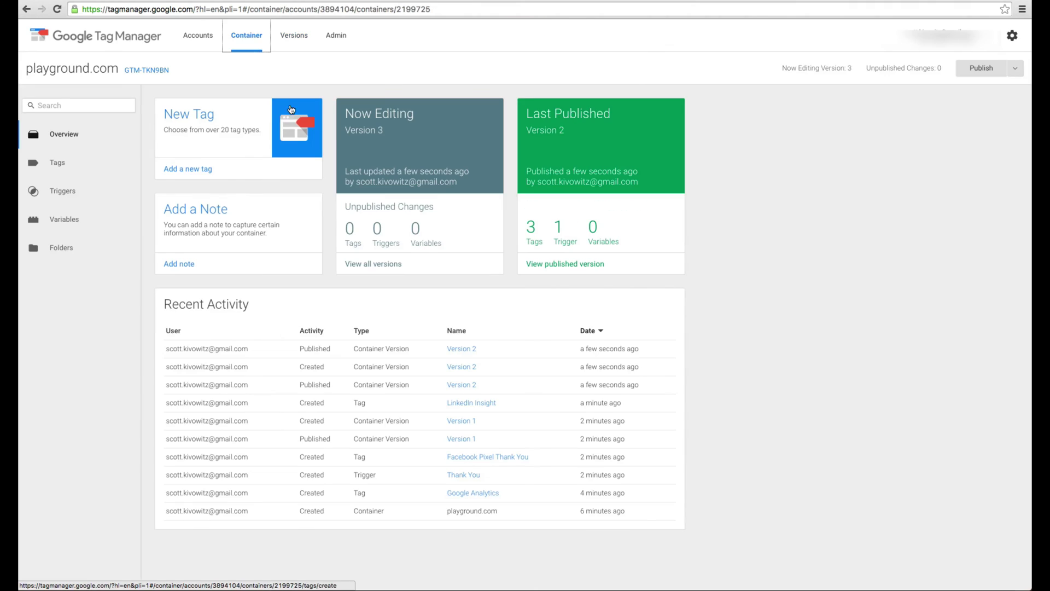
{"action": "left_click", "coordinate": [295, 43]}
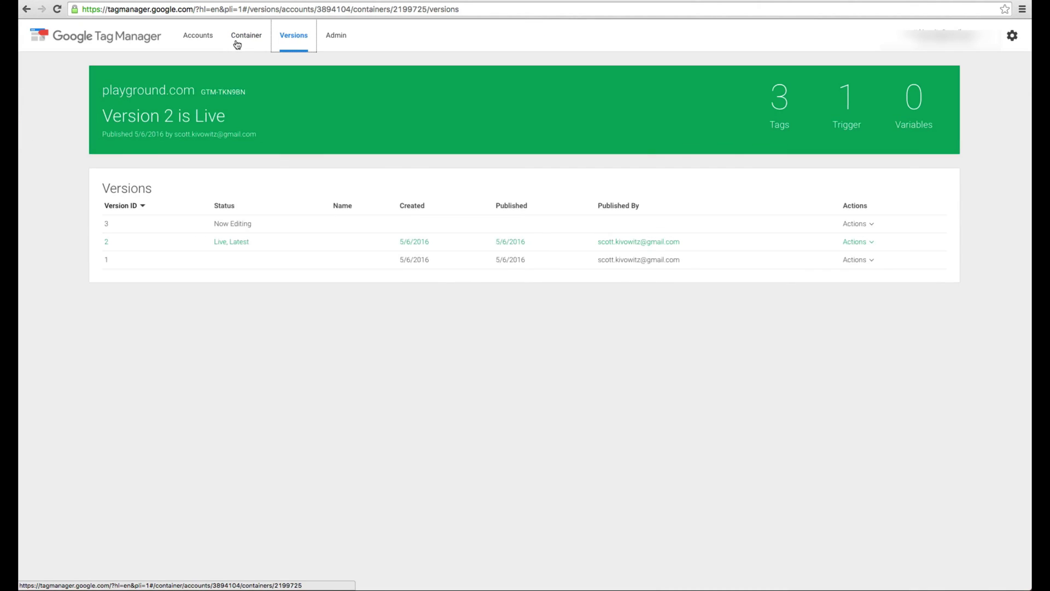
{"action": "left_click", "coordinate": [199, 41]}
{"action": "left_click", "coordinate": [248, 38]}
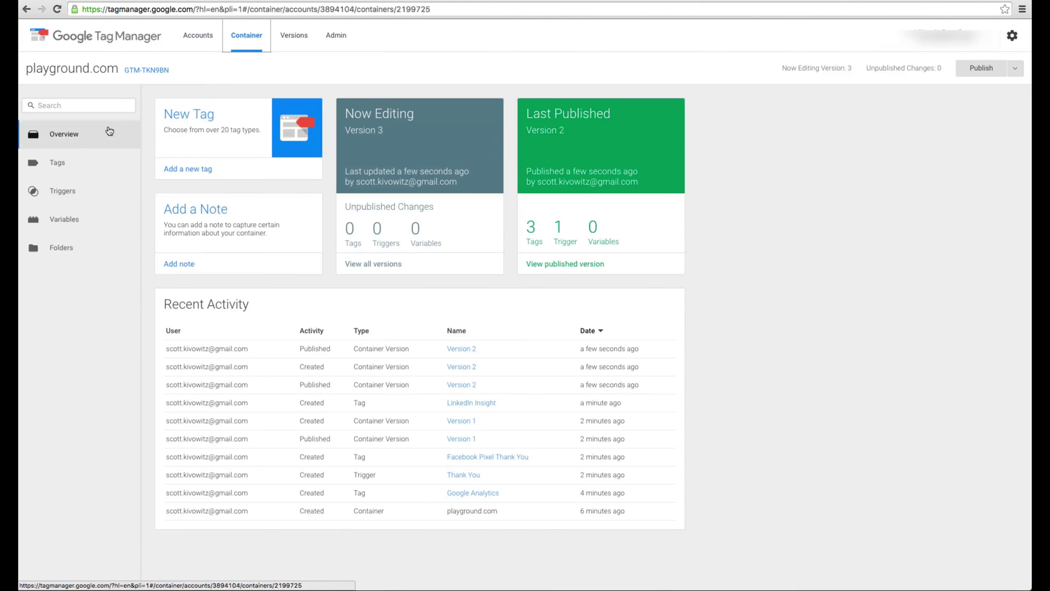
{"action": "left_click", "coordinate": [176, 116]}
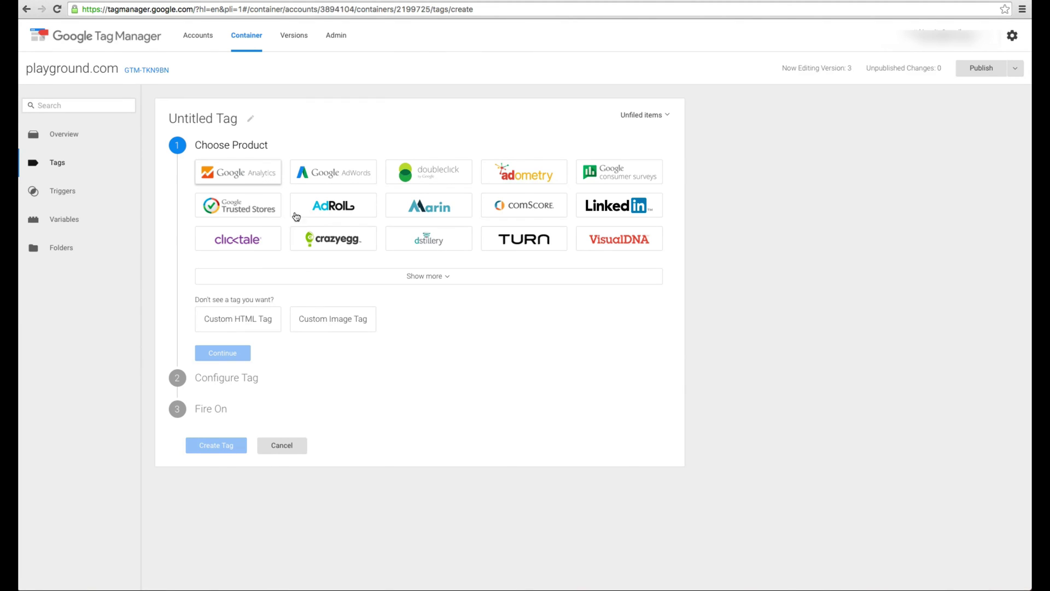
{"action": "left_click", "coordinate": [232, 324]}
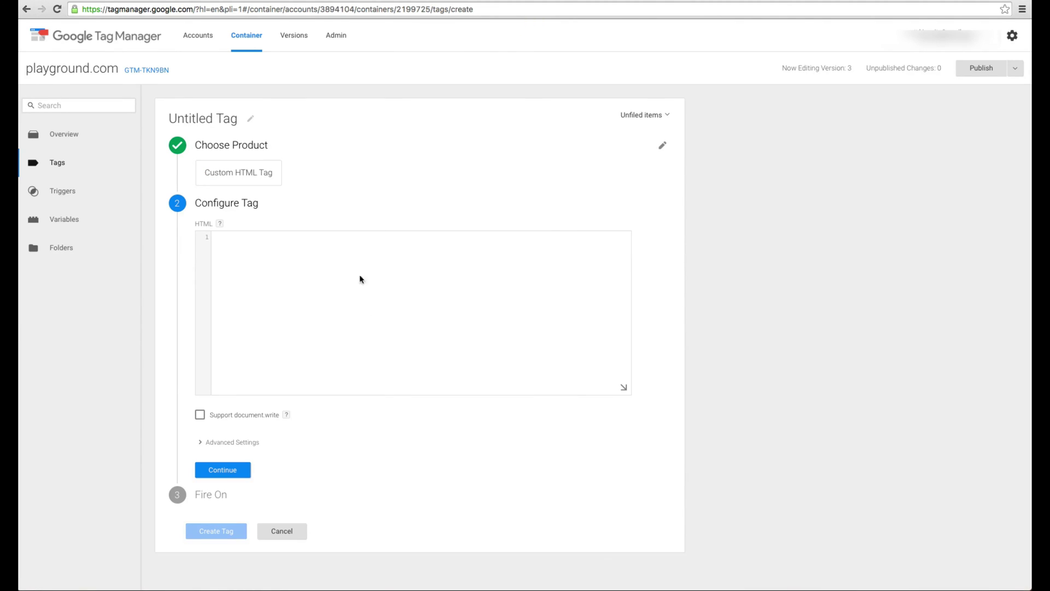